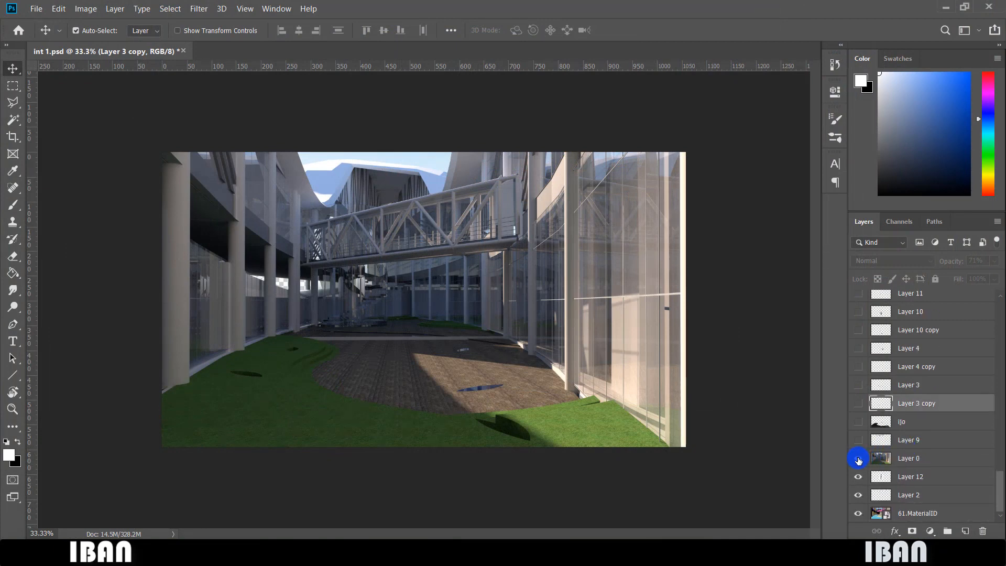
# Hide Layer 0, Layer 12 and Layer 2 to view the 61.MaterialID color map, and show them again.
pyautogui.moveTo(858, 460); pyautogui.dragTo(858, 495)
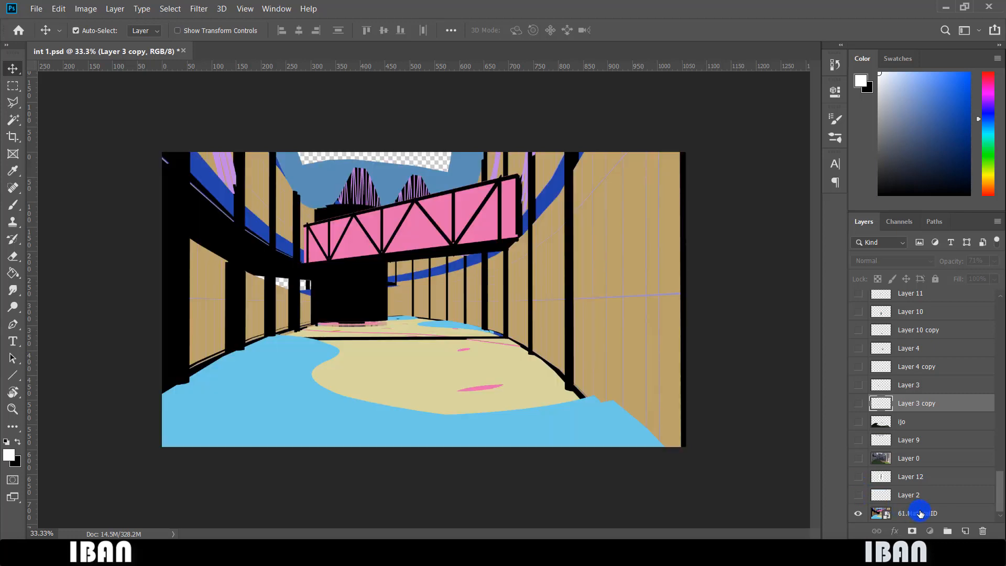
pyautogui.click(916, 513)
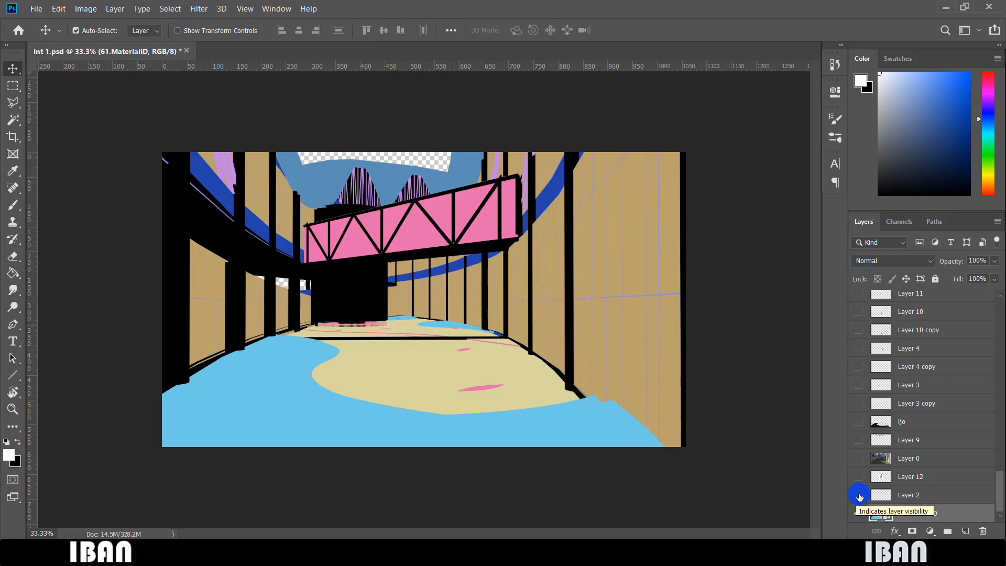
pyautogui.moveTo(858, 495); pyautogui.dragTo(857, 465)
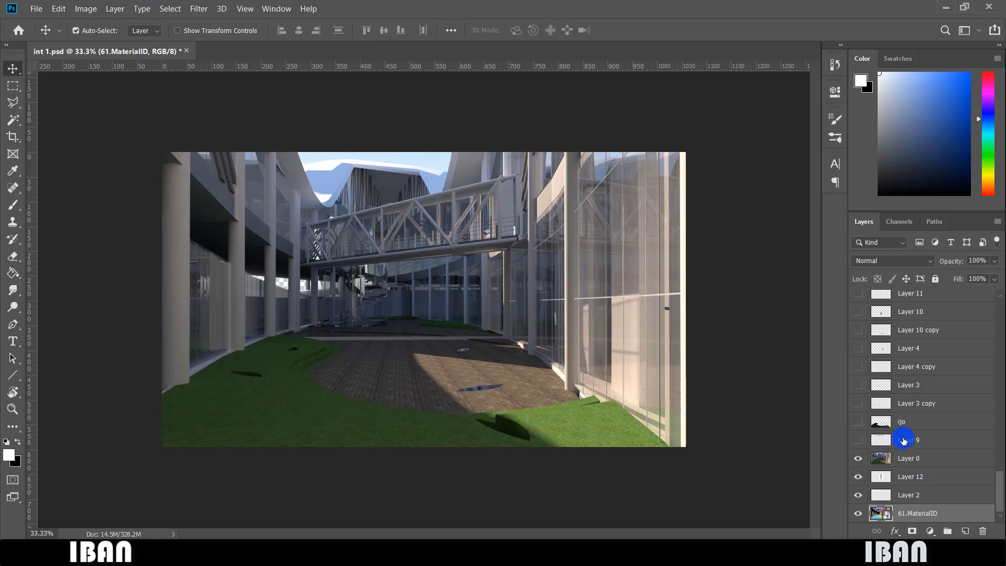
# Toggle the ijo layer's visibility to compare the grass with and without it, leaving the layer hidden.
pyautogui.click(877, 428)
pyautogui.click(860, 424)
pyautogui.click(860, 424)
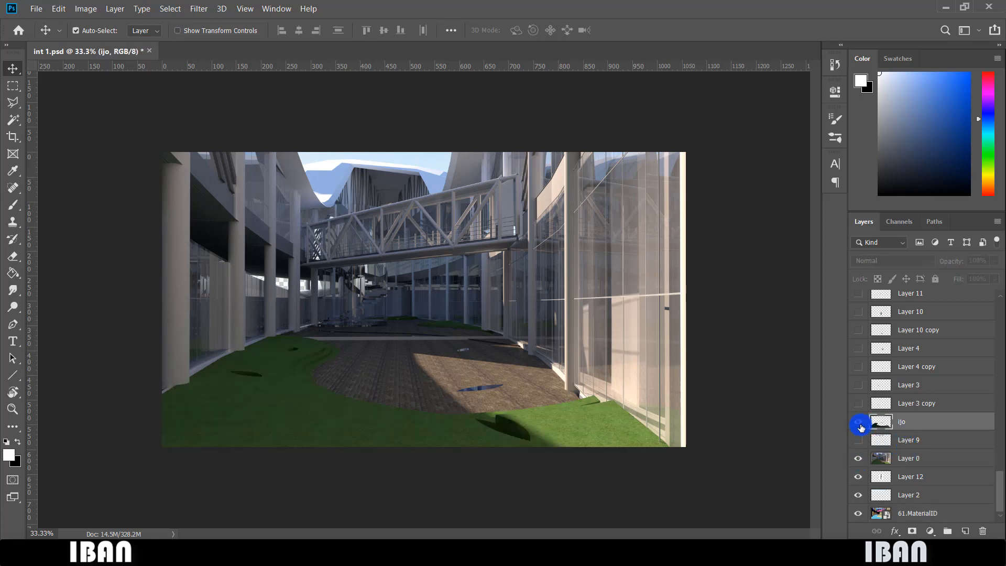
pyautogui.click(860, 423)
pyautogui.click(860, 424)
pyautogui.click(860, 423)
pyautogui.click(860, 424)
# Hide Layer 0, Layer 12 and Layer 2, and select all light blue areas of 61.MaterialID with the non-contiguous Magic Wand.
pyautogui.click(907, 459)
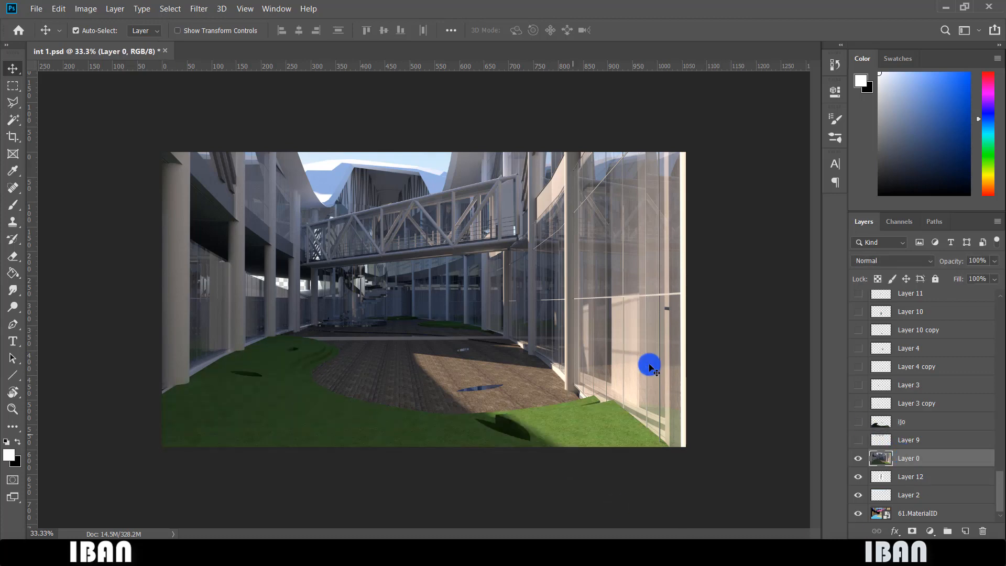
pyautogui.moveTo(858, 459); pyautogui.dragTo(863, 492)
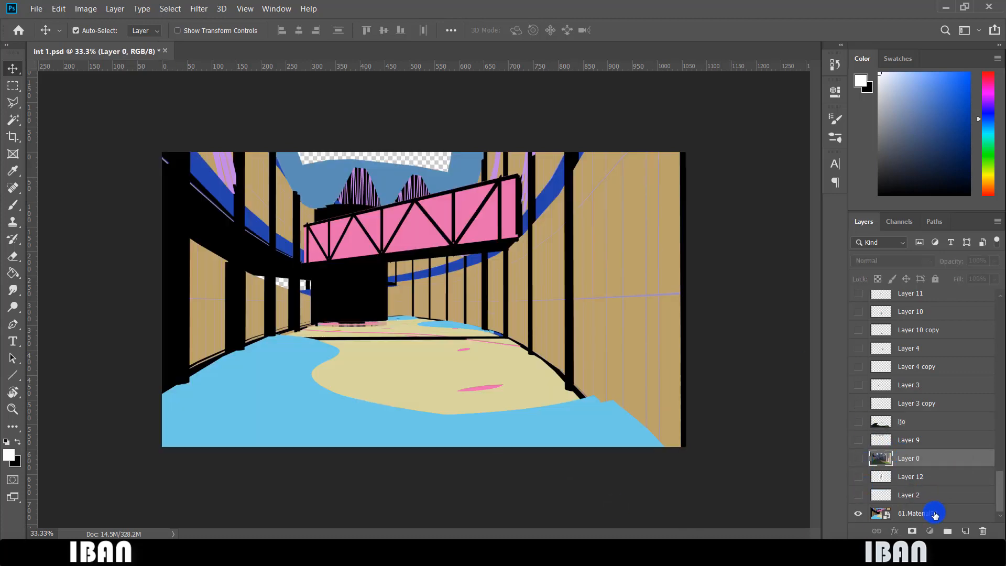
pyautogui.click(932, 513)
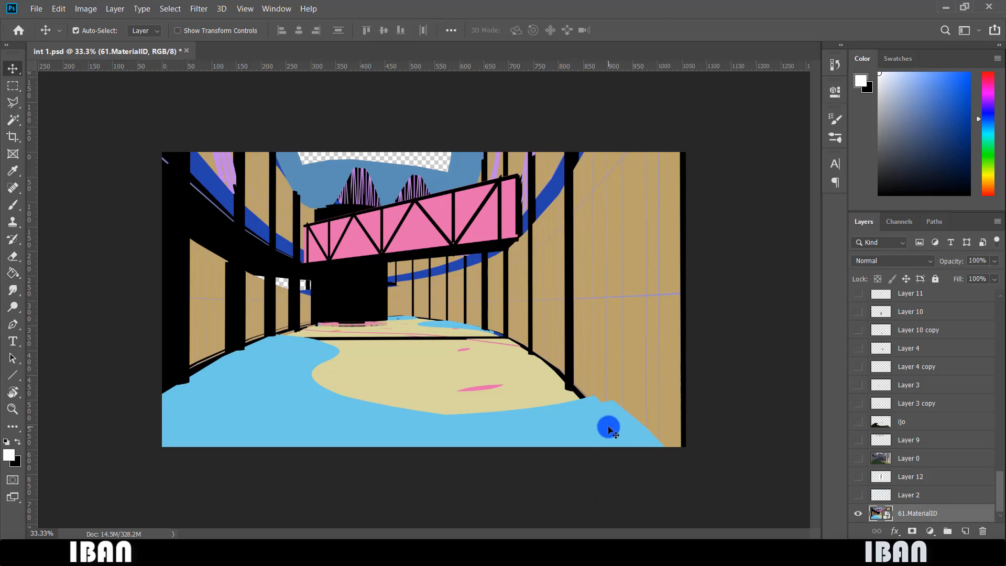
pyautogui.press('w')
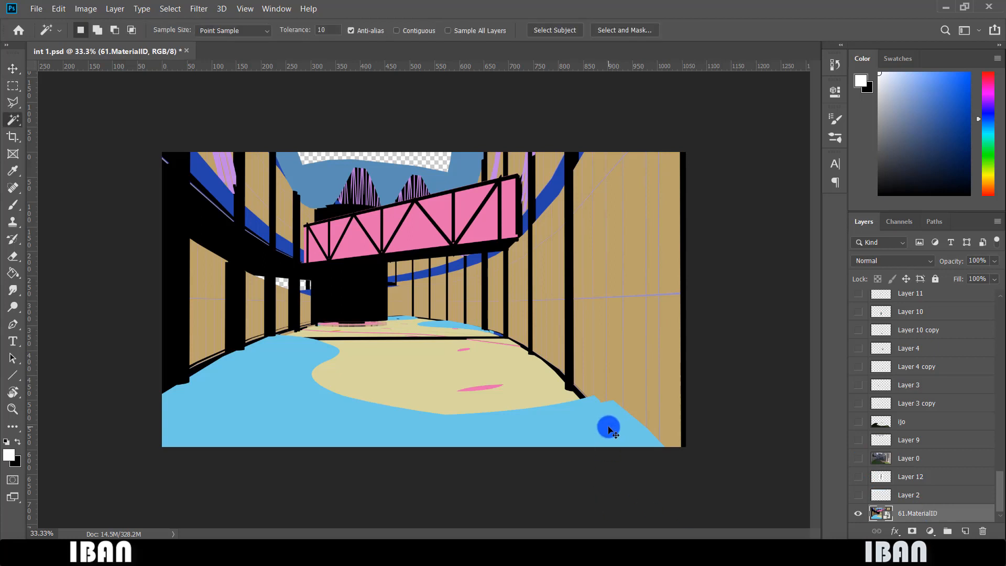
pyautogui.click(264, 415)
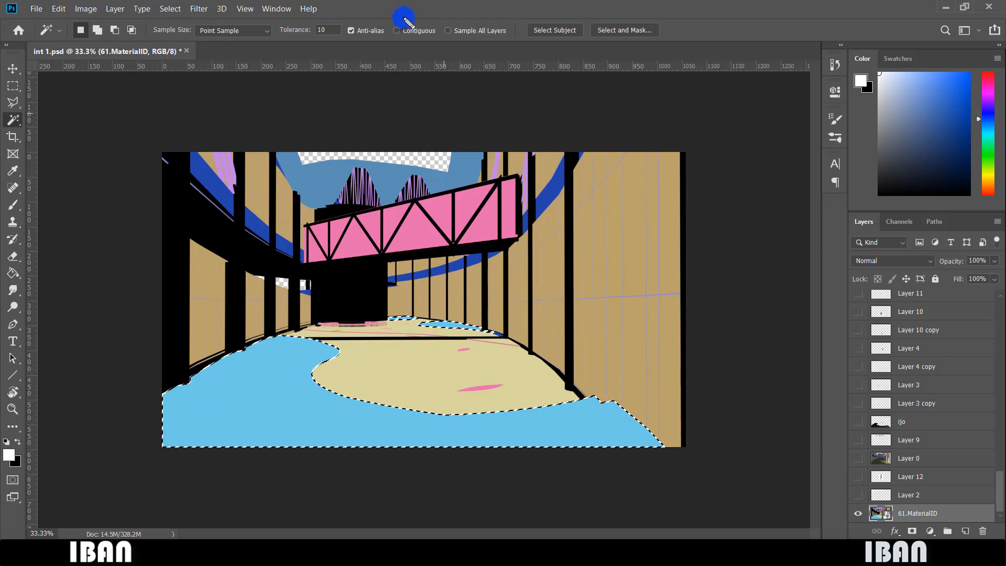
# Try the Magic Wand with Contiguous enabled on the light blue foreground area of 61.MaterialID.
pyautogui.moveTo(406, 20)
pyautogui.mouseDown()
pyautogui.moveTo(427, 29)
pyautogui.moveTo(389, 20)
pyautogui.moveTo(388, 33)
pyautogui.moveTo(401, 38)
pyautogui.moveTo(465, 5)
pyautogui.mouseUp()
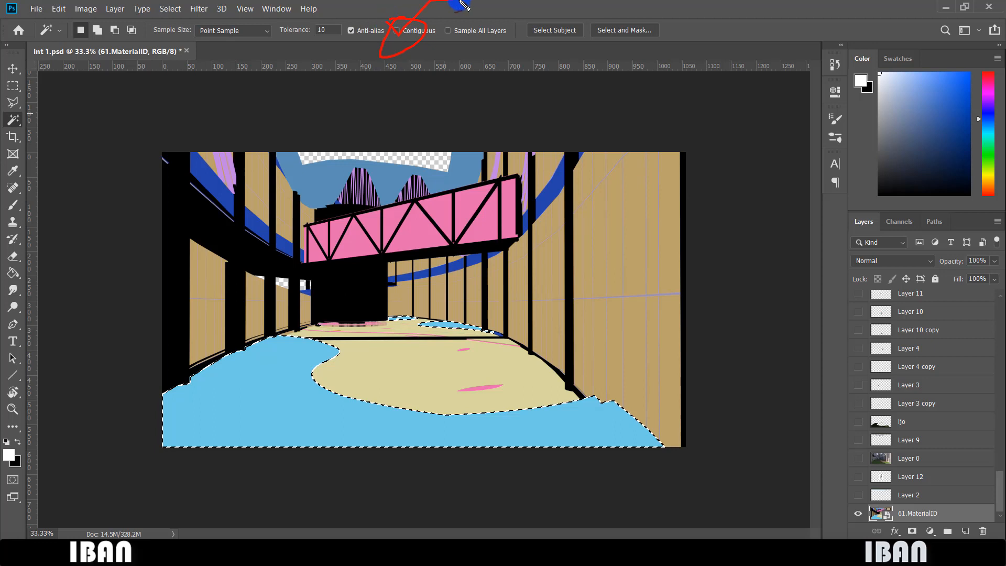
pyautogui.click(397, 30)
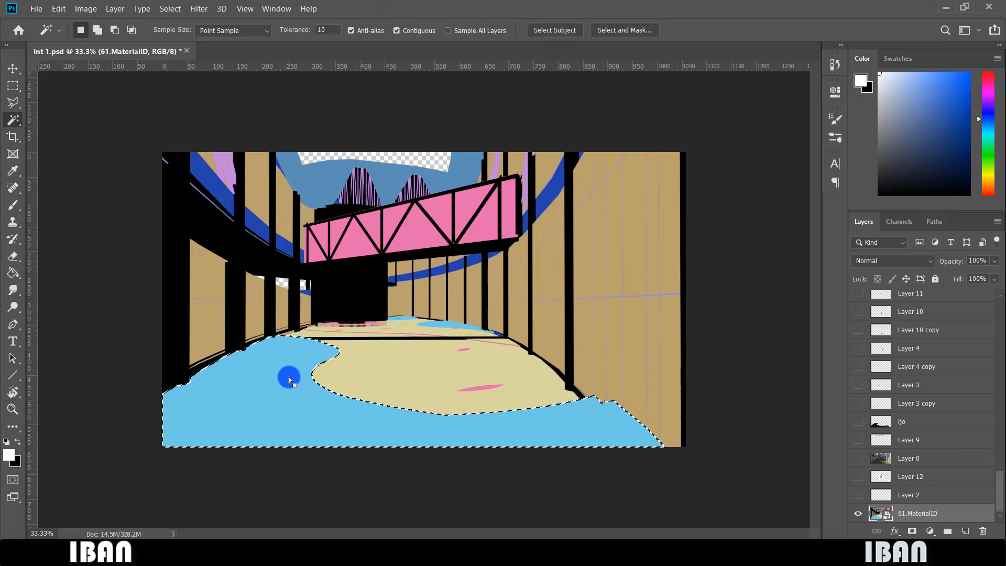
pyautogui.click(249, 367)
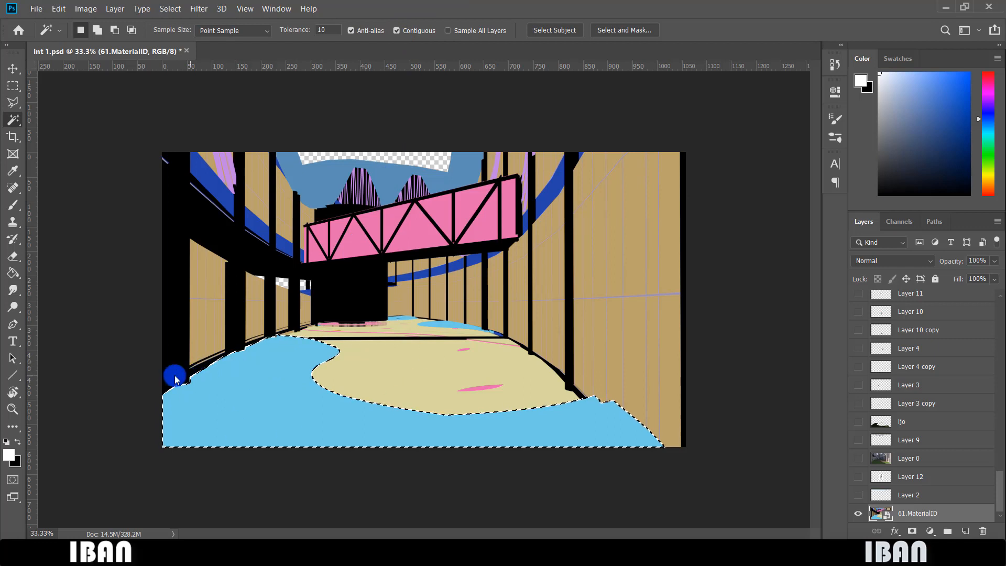
pyautogui.moveTo(173, 375)
pyautogui.mouseDown()
pyautogui.moveTo(262, 329)
pyautogui.moveTo(329, 331)
pyautogui.moveTo(329, 373)
pyautogui.moveTo(390, 384)
pyautogui.moveTo(503, 374)
pyautogui.moveTo(651, 402)
pyautogui.moveTo(594, 482)
pyautogui.moveTo(309, 493)
pyautogui.moveTo(144, 445)
pyautogui.moveTo(174, 372)
pyautogui.mouseUp()
pyautogui.moveTo(457, 320); pyautogui.dragTo(473, 317)
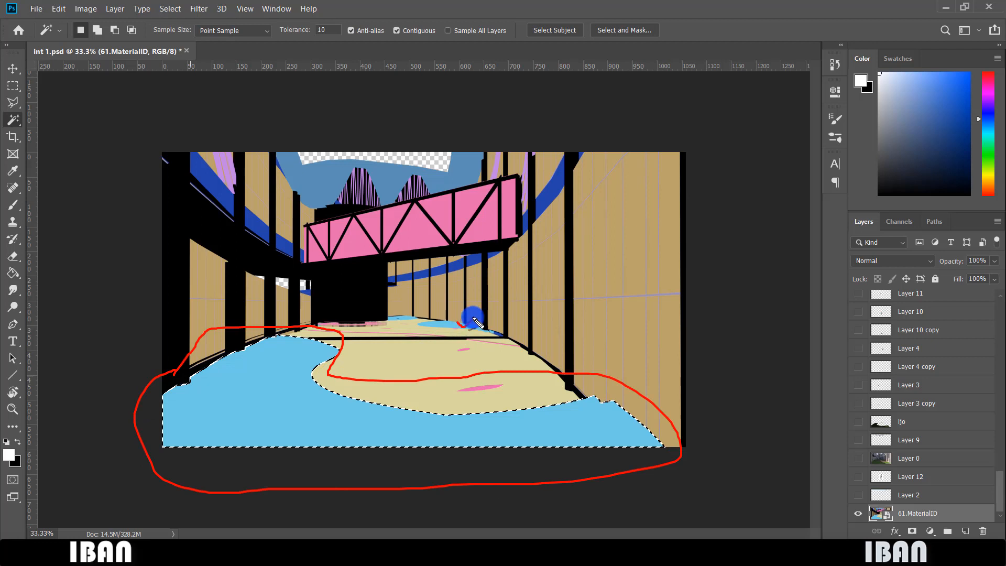
pyautogui.moveTo(393, 315); pyautogui.dragTo(403, 314)
pyautogui.press('Escape')
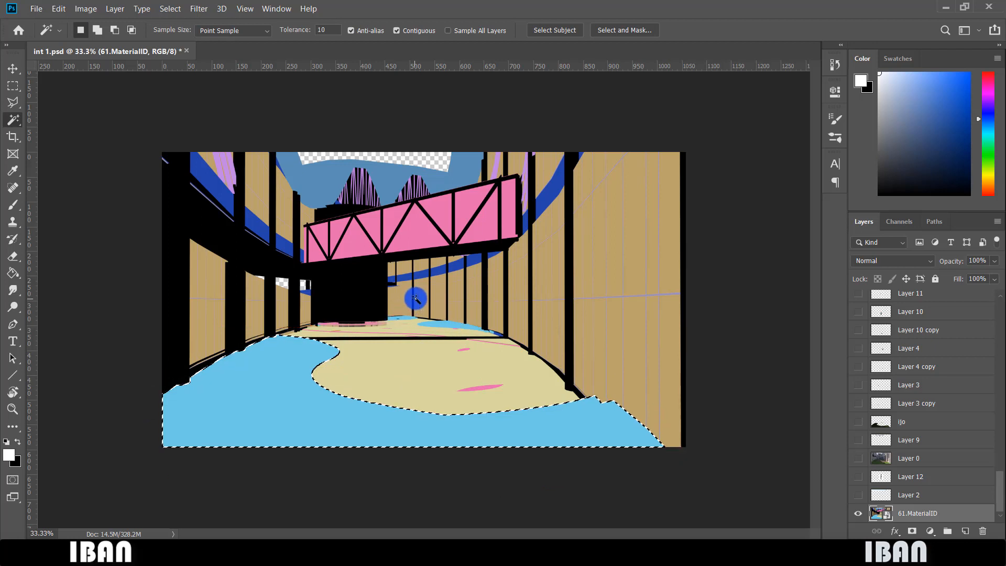
# Clear the selection, disable Contiguous, and reselect all light blue grass areas of the color map with the Magic Wand.
pyautogui.hotkey('ctrl', 'd')
pyautogui.click(397, 31)
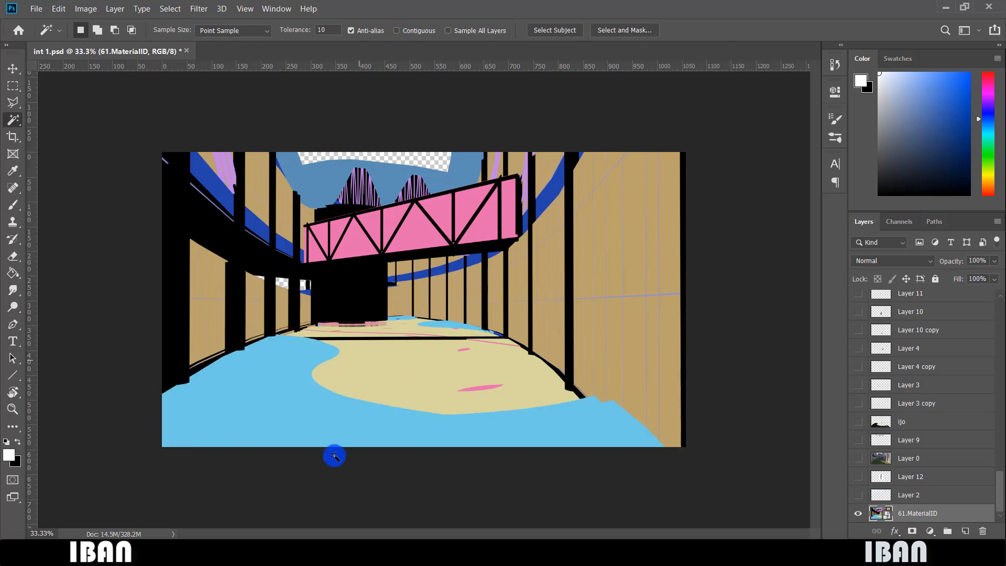
pyautogui.click(306, 401)
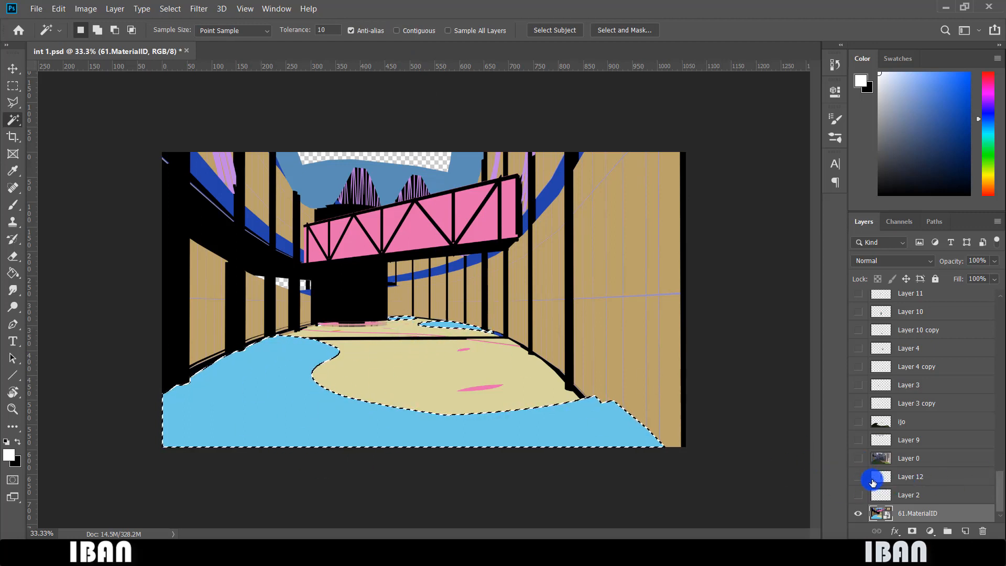
# Show Layer 2, Layer 12 and Layer 0 again, and copy the selected grass from Layer 0 to a new layer.
pyautogui.click(858, 495)
pyautogui.click(857, 477)
pyautogui.click(857, 459)
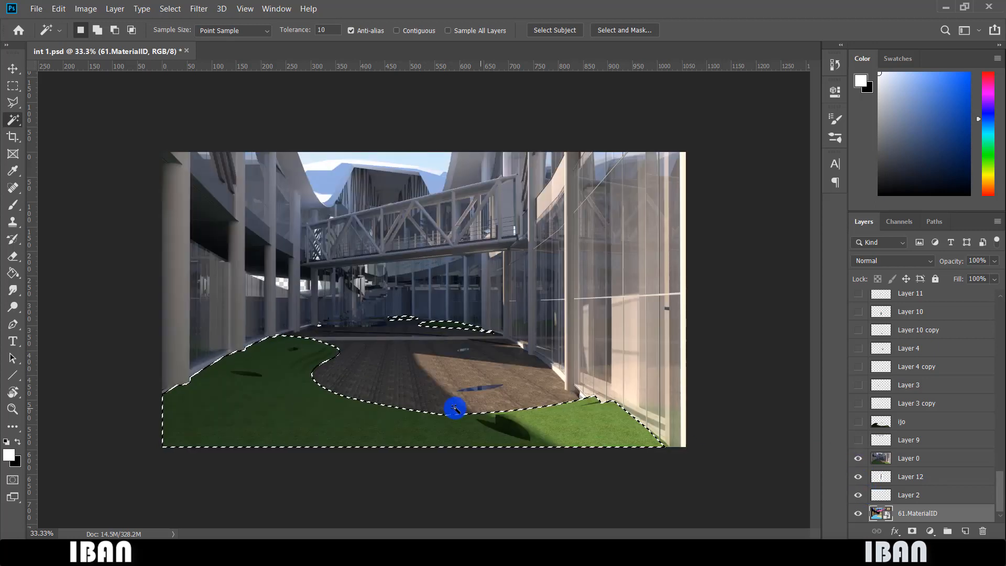
pyautogui.click(924, 457)
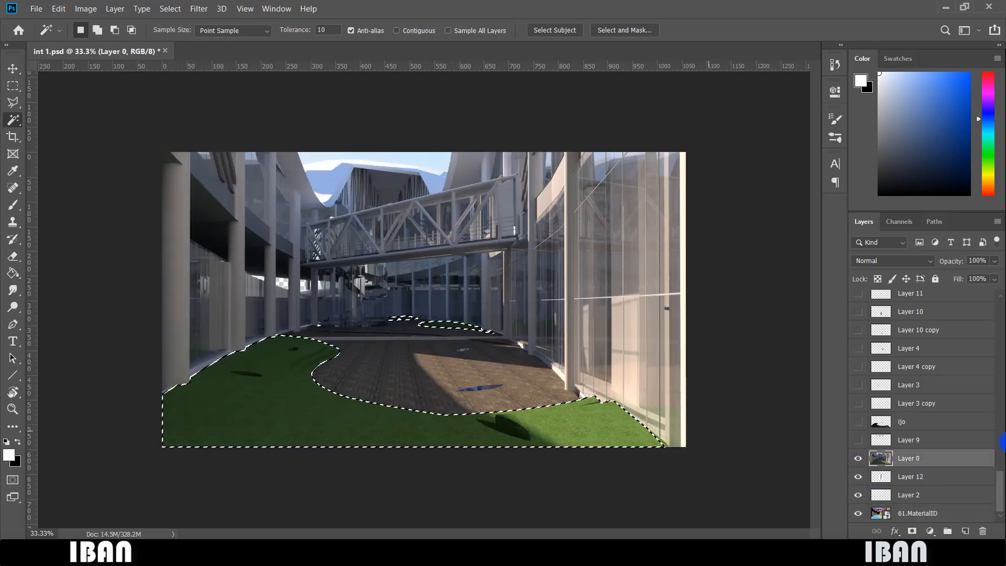
pyautogui.click(935, 512)
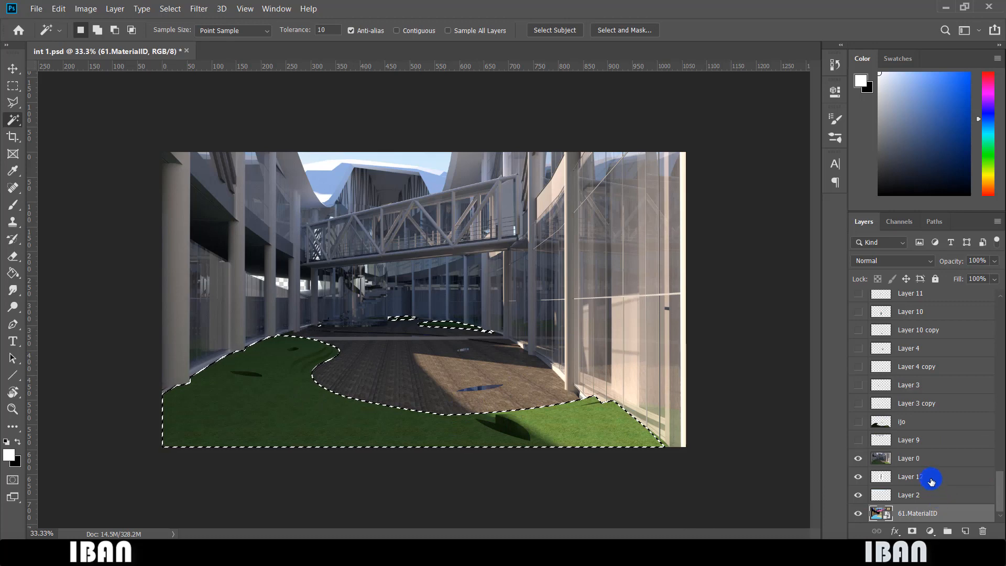
pyautogui.click(927, 458)
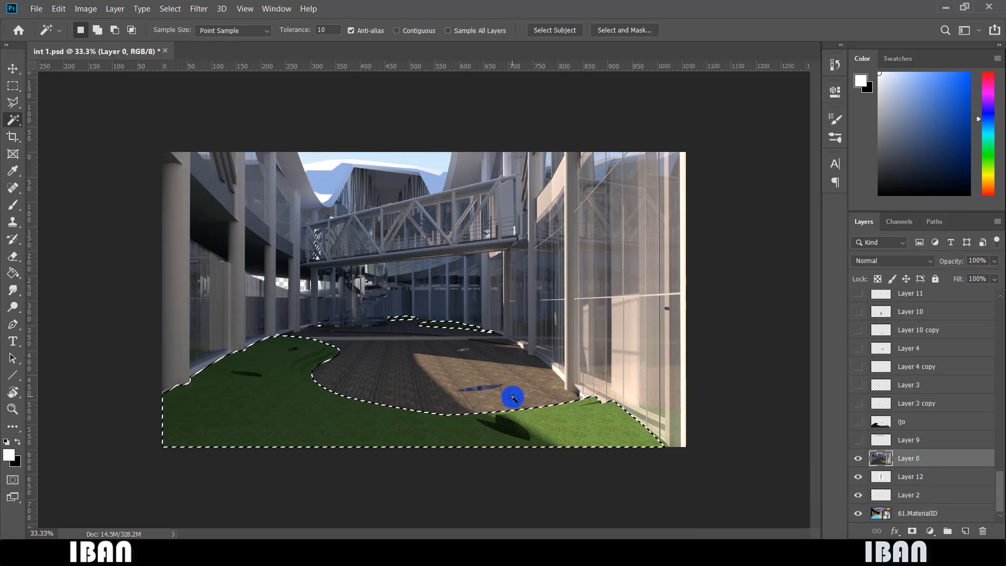
pyautogui.hotkey('ctrl', 'j')
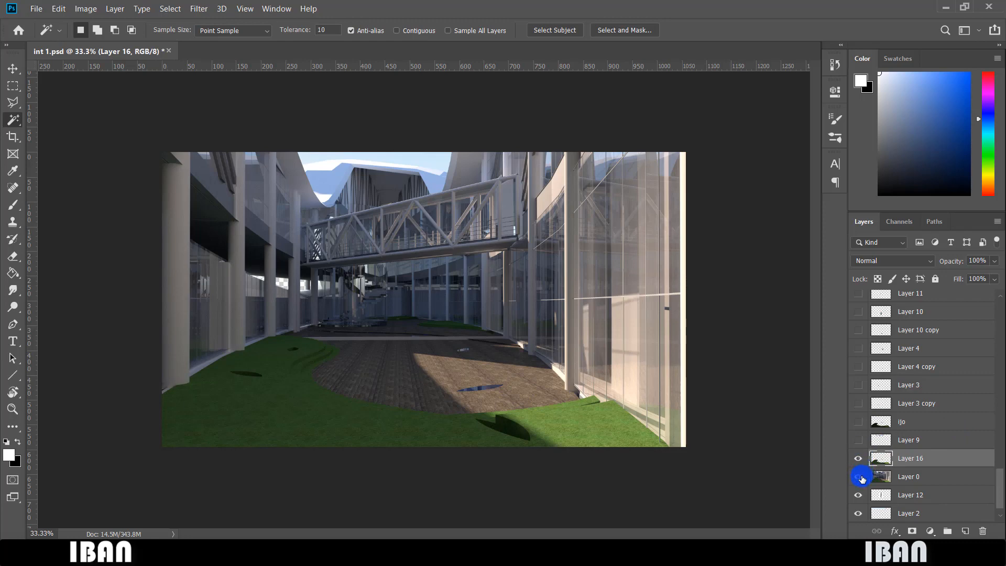
# Hide every layer below the copied grass to inspect it in isolation, and show those layers again.
pyautogui.moveTo(862, 478); pyautogui.dragTo(860, 514)
pyautogui.scroll(-1, 860, 479)
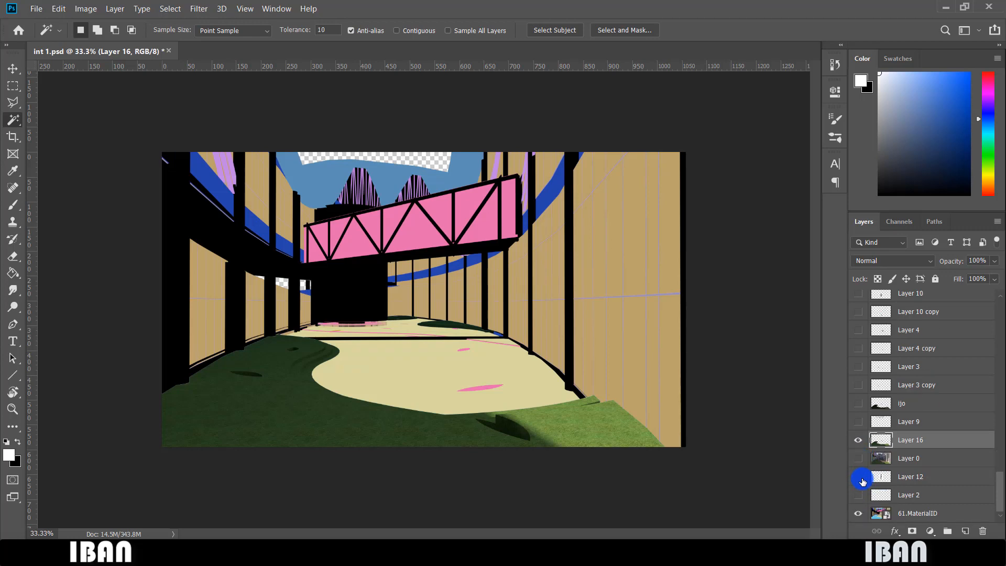
pyautogui.click(858, 513)
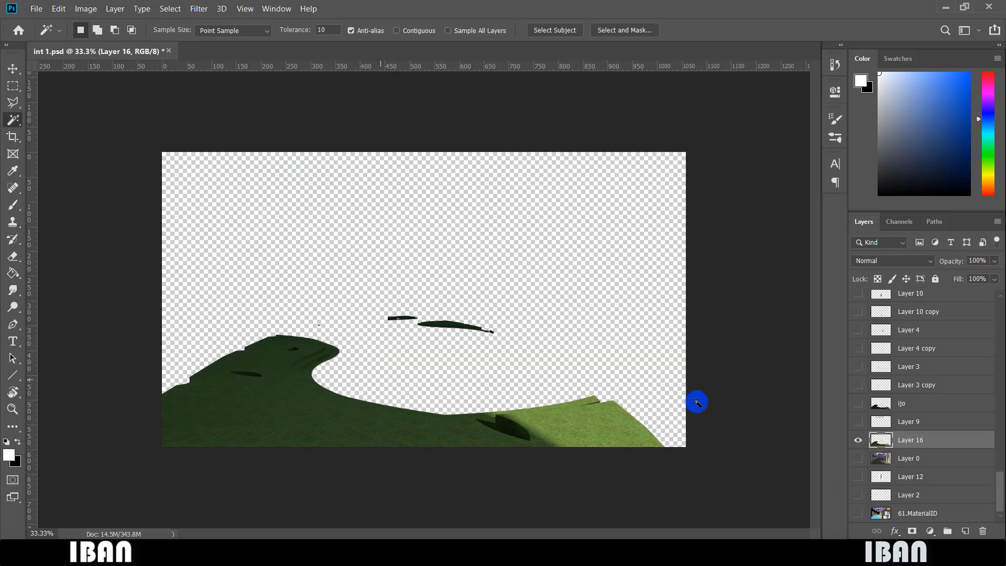
pyautogui.moveTo(858, 459); pyautogui.dragTo(857, 513)
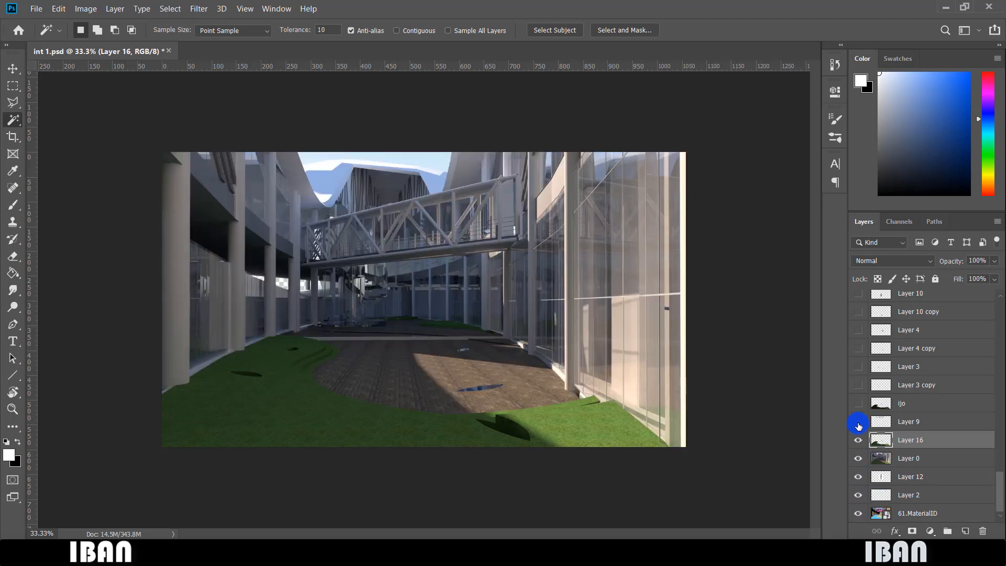
# Show Layer 9 and merge the copied grass layer down into Layer 0.
pyautogui.click(857, 422)
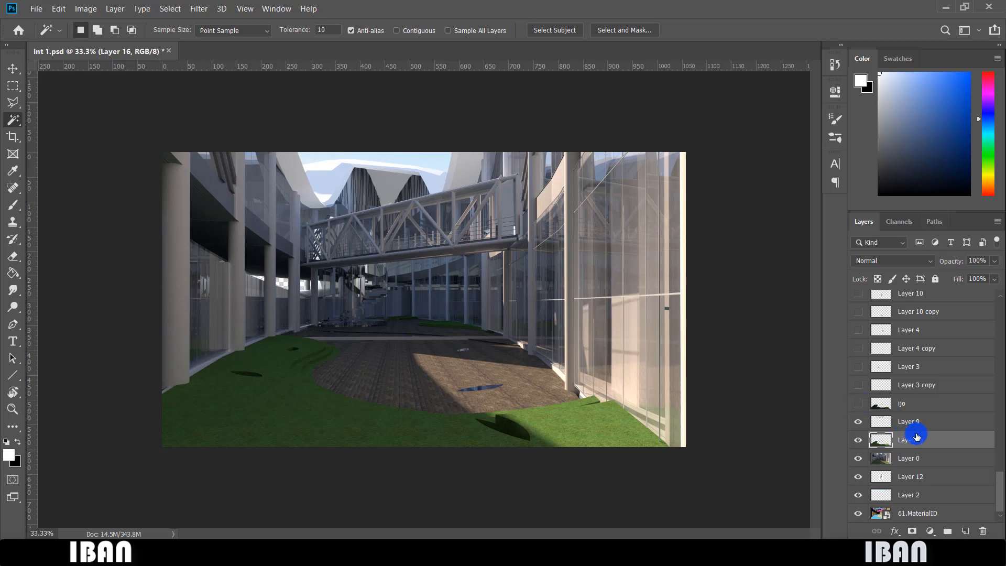
pyautogui.hotkey('ctrl', 'e')
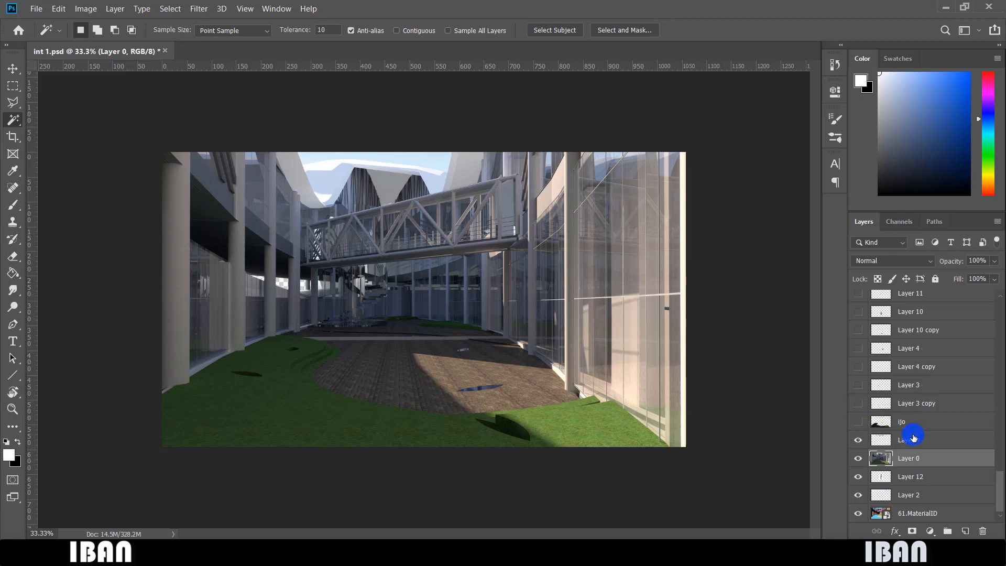
# Toggle Layer 9's visibility to compare the roof facade with and without it, leaving the layer visible.
pyautogui.click(906, 423)
pyautogui.click(858, 440)
pyautogui.click(858, 440)
pyautogui.click(858, 440)
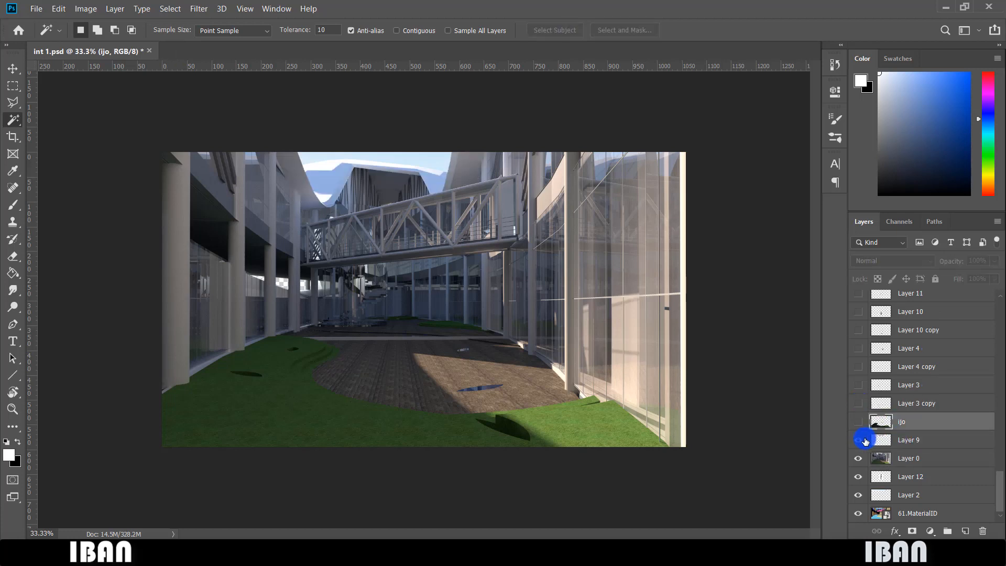
pyautogui.click(863, 441)
pyautogui.click(864, 440)
pyautogui.click(863, 440)
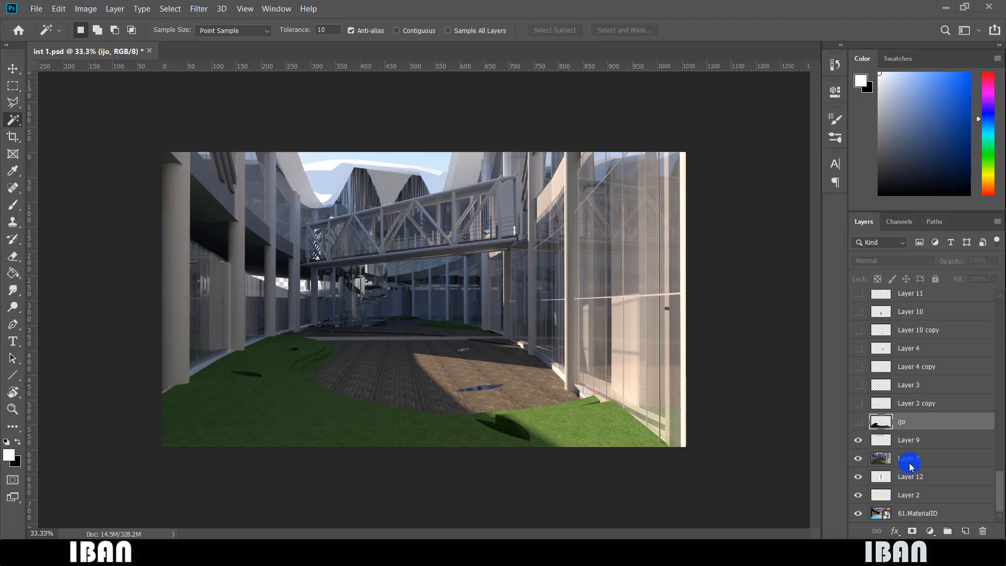
# Toggle the ijo layer to compare the grass shading, and examine the lawn up close with the layer hidden.
pyautogui.click(859, 422)
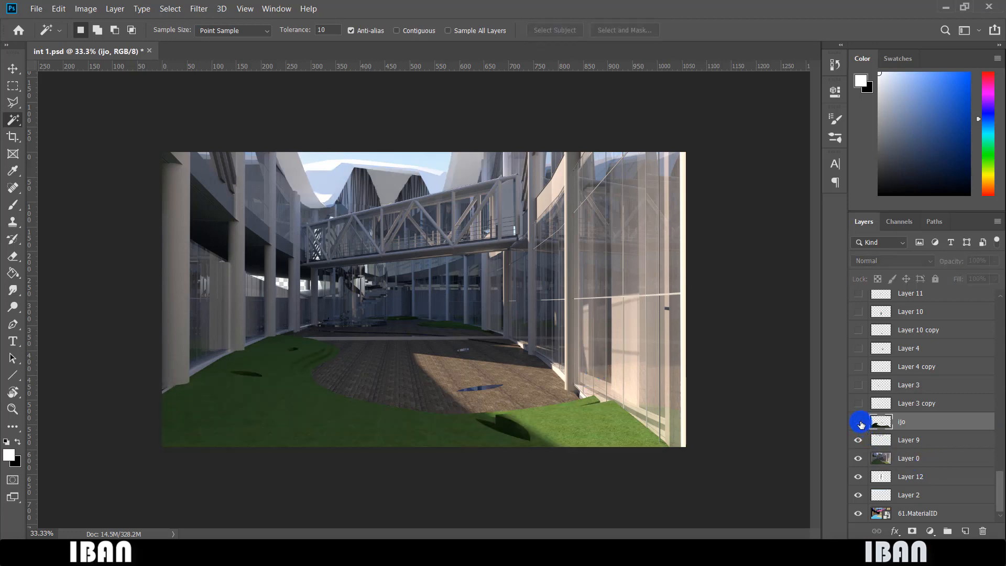
pyautogui.click(860, 422)
pyautogui.click(859, 422)
pyautogui.click(859, 422)
pyautogui.click(859, 421)
pyautogui.scroll(3, 410, 316)
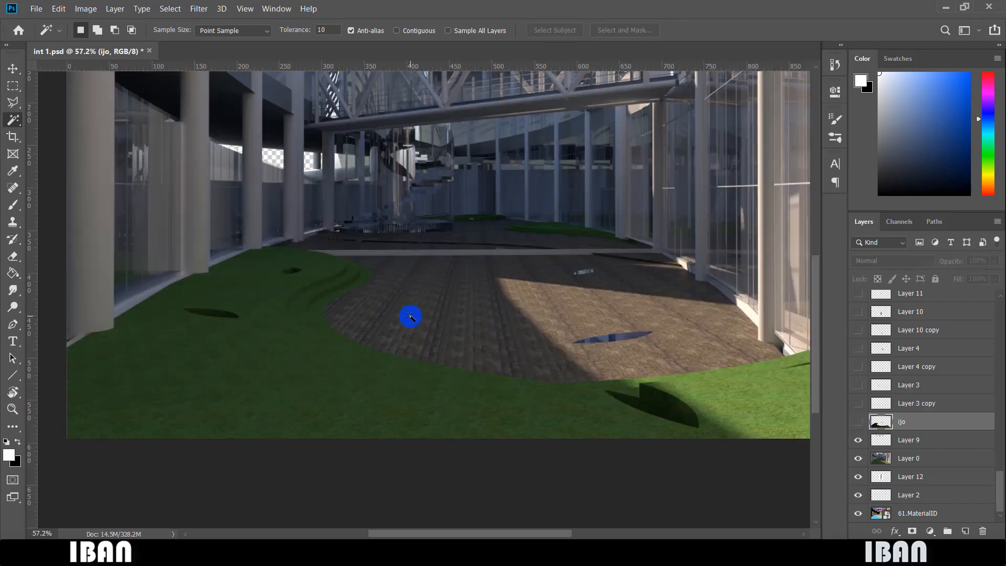
pyautogui.scroll(-3, 280, 398)
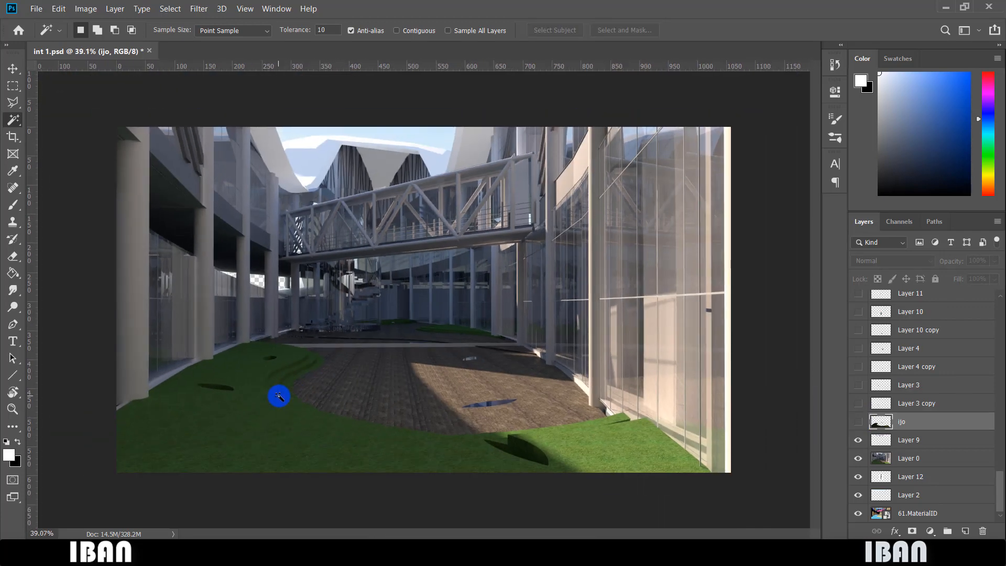
# Turn on the ijo layer to darken the grass, checking the lawn with and without it.
pyautogui.click(858, 422)
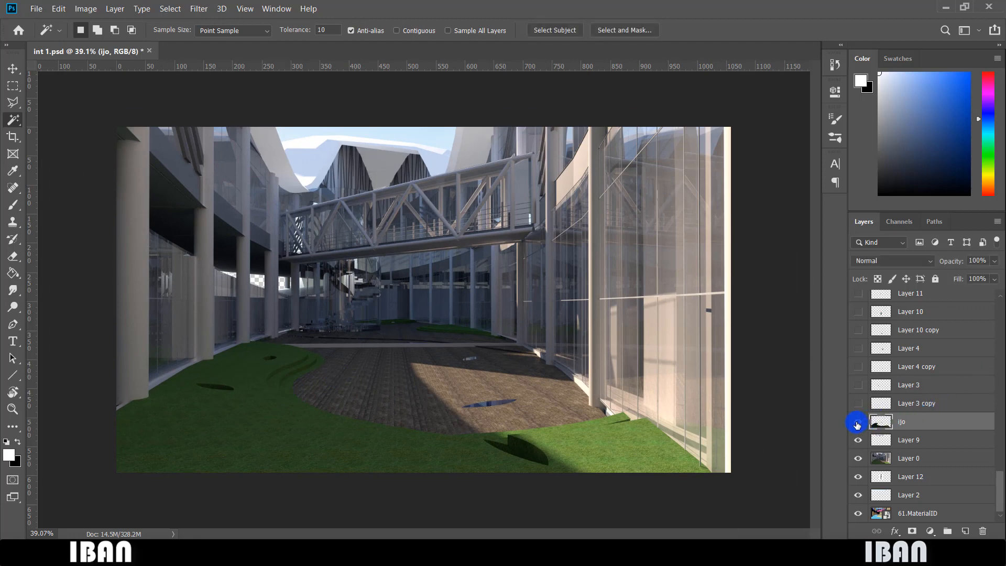
pyautogui.scroll(1, 904, 439)
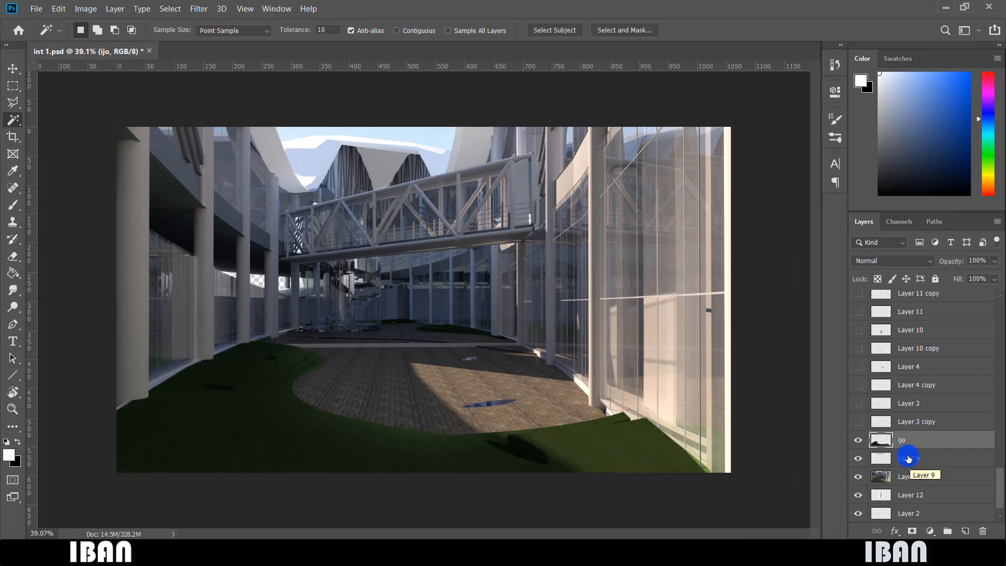
pyautogui.scroll(1, 908, 459)
pyautogui.click(861, 461)
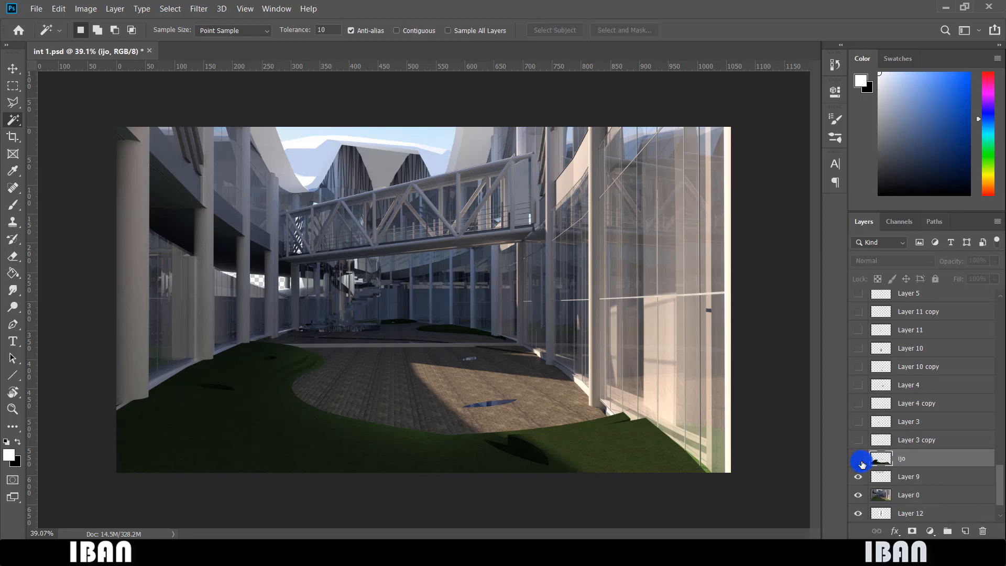
pyautogui.click(859, 459)
pyautogui.click(859, 457)
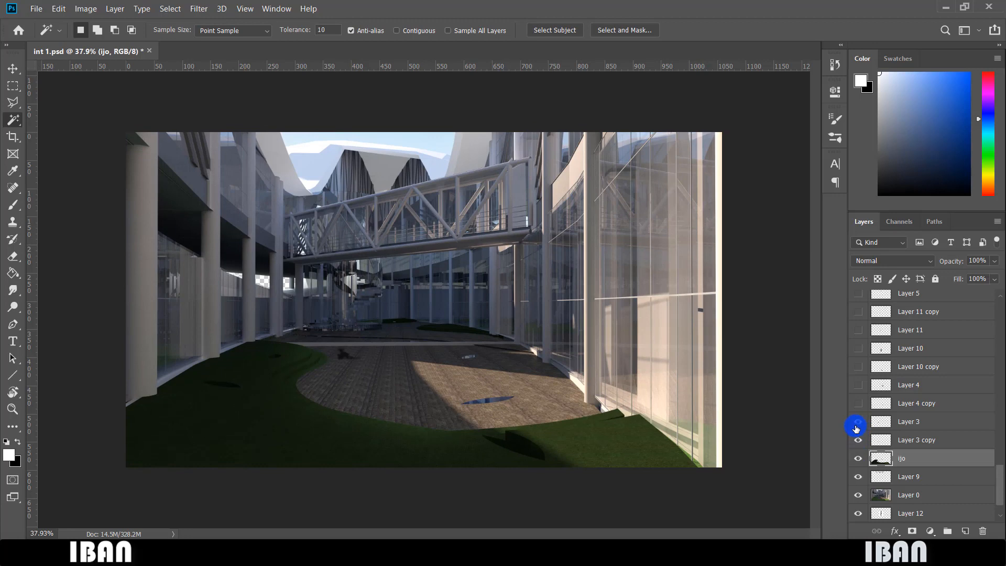
# Show the people layers from Layer 3 up through Layer 4 copy, Layer 4, Layer 10 copy and Layer 10.
pyautogui.click(858, 422)
pyautogui.click(858, 422)
pyautogui.click(858, 422)
pyautogui.moveTo(858, 445); pyautogui.dragTo(858, 368)
pyautogui.click(858, 367)
pyautogui.click(858, 366)
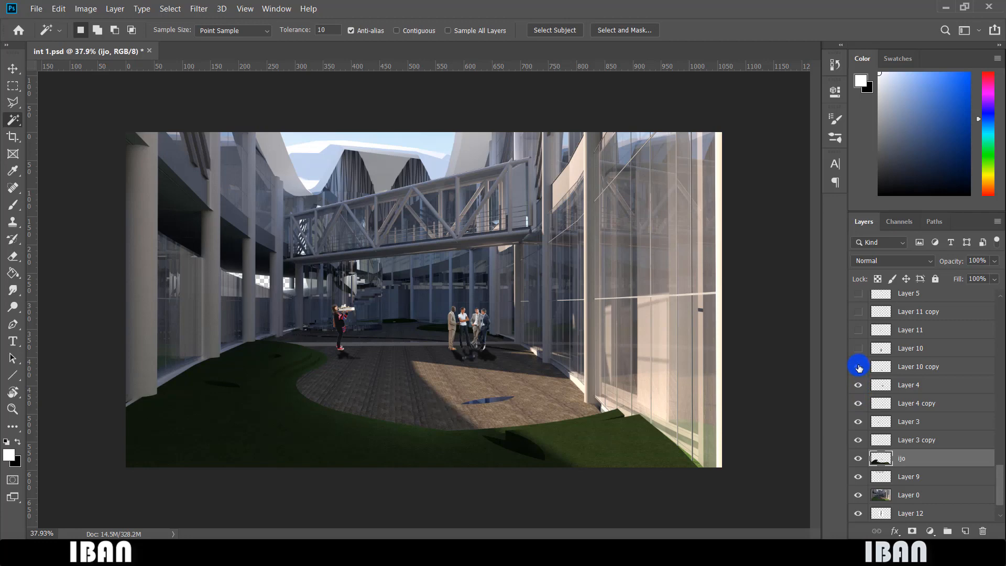
pyautogui.click(858, 366)
pyautogui.click(859, 354)
# Show Layer 11, Layer 11 copy, Layer 5 and Layer 6, and inspect the figures in the courtyard.
pyautogui.scroll(2, 860, 378)
pyautogui.click(857, 403)
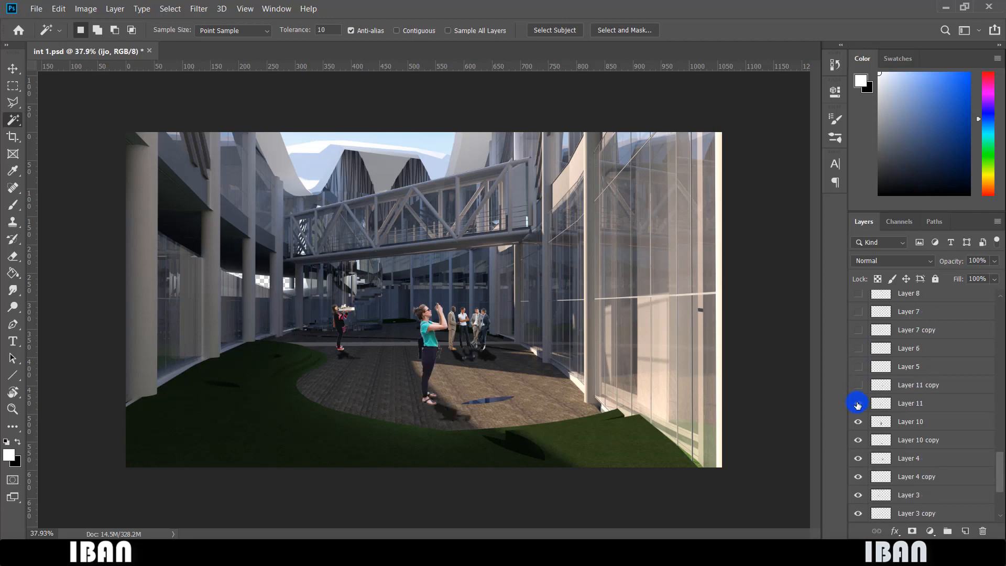
pyautogui.moveTo(856, 404); pyautogui.dragTo(859, 353)
pyautogui.click(860, 353)
pyautogui.scroll(8, 460, 214)
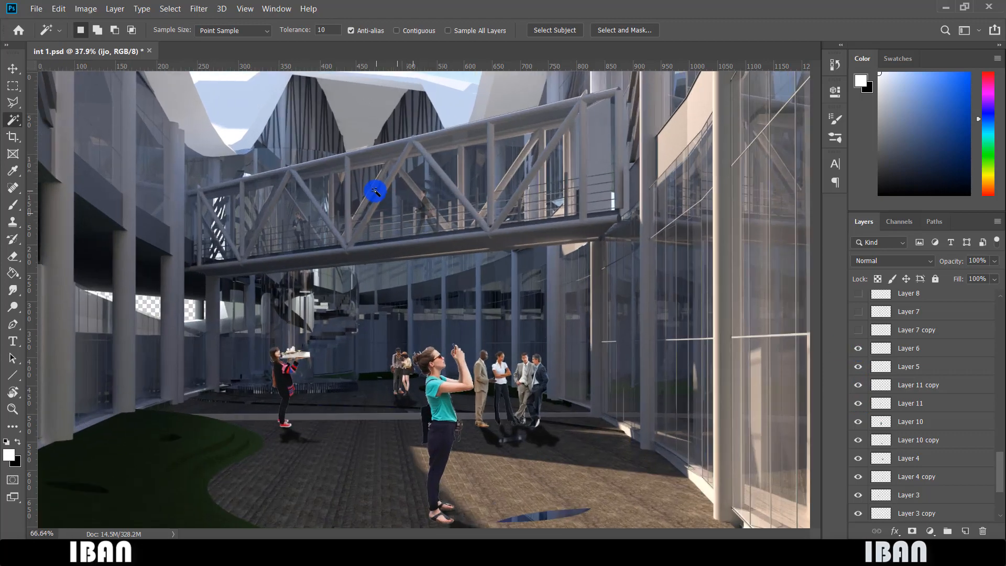
pyautogui.scroll(-7, 470, 246)
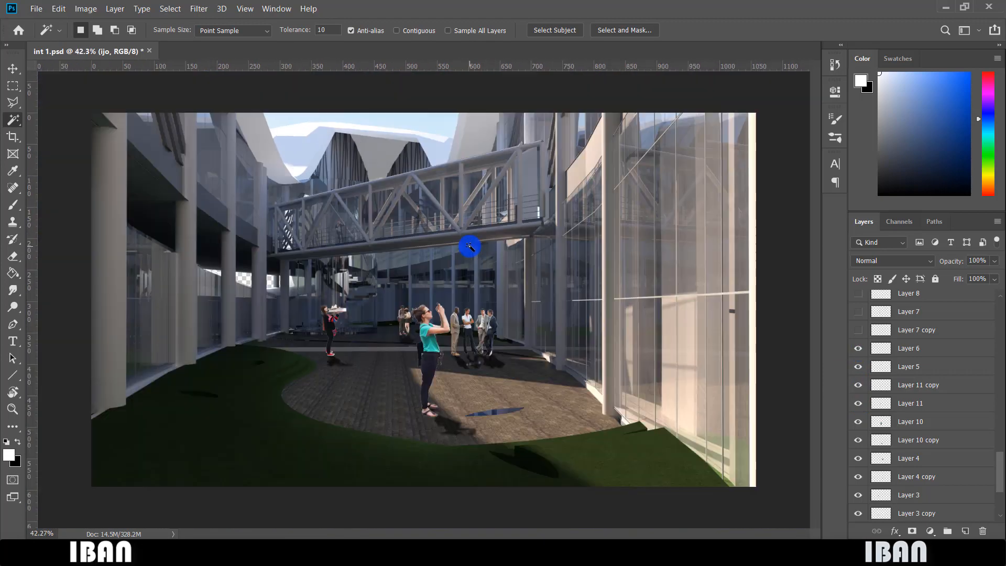
# Show Layer 7 copy and Layer 7 to add the woman with the red handbag, and examine her up close.
pyautogui.scroll(1, 921, 375)
pyautogui.scroll(6, 921, 375)
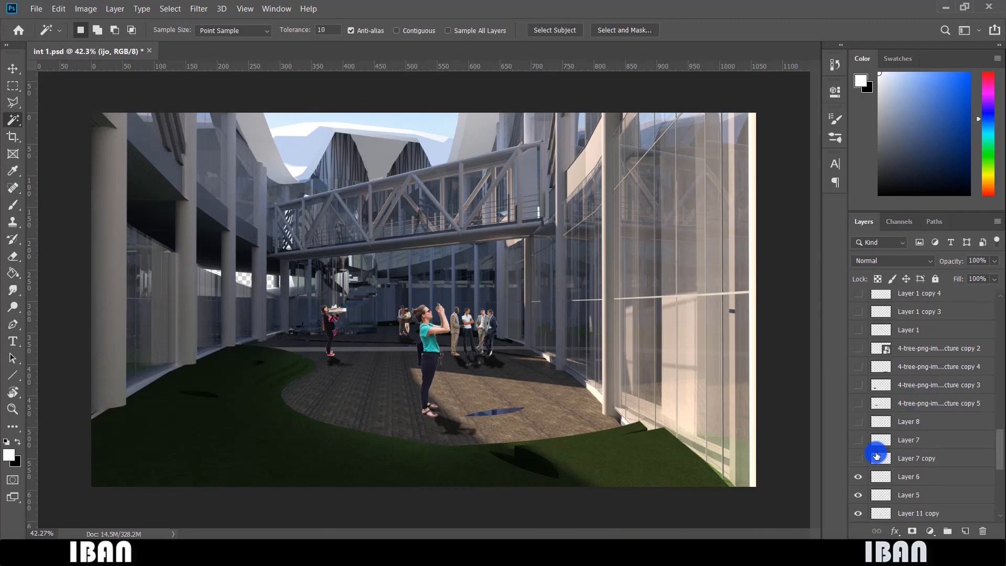
pyautogui.moveTo(858, 461); pyautogui.dragTo(858, 447)
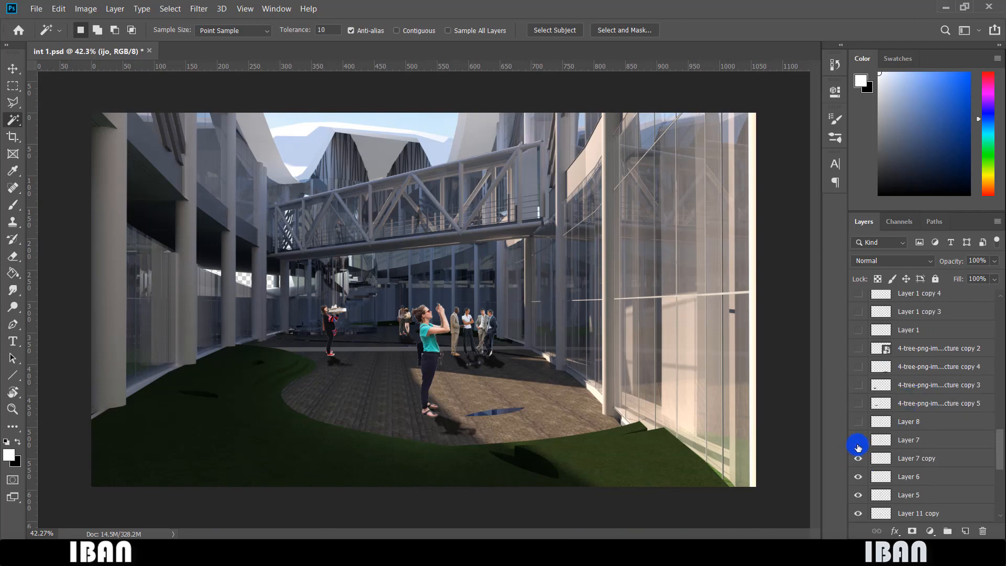
pyautogui.scroll(5, 359, 337)
pyautogui.scroll(-4, 367, 325)
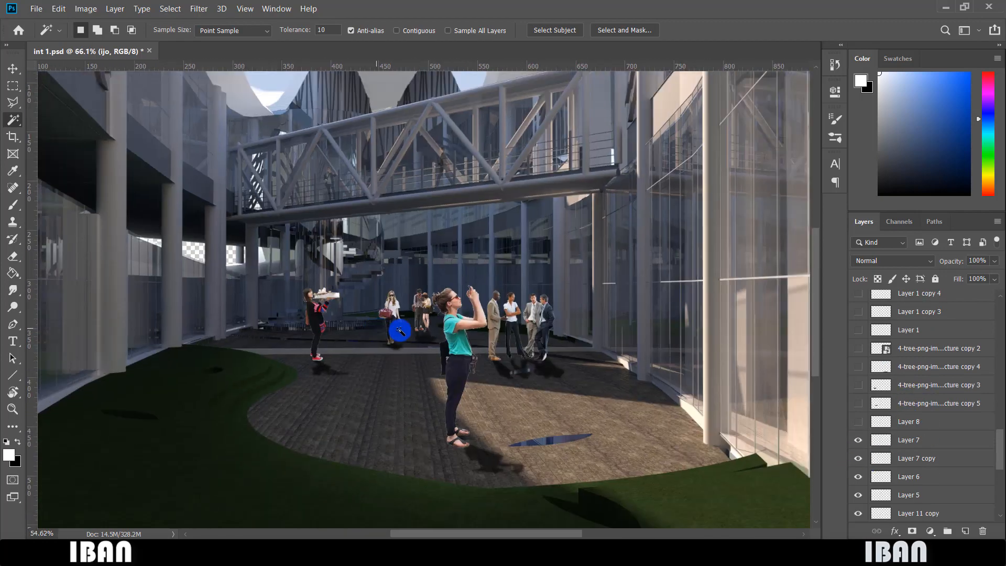
# Show Layer 8 and examine the figures inside the truss bridge.
pyautogui.scroll(1, 951, 411)
pyautogui.scroll(2, 951, 411)
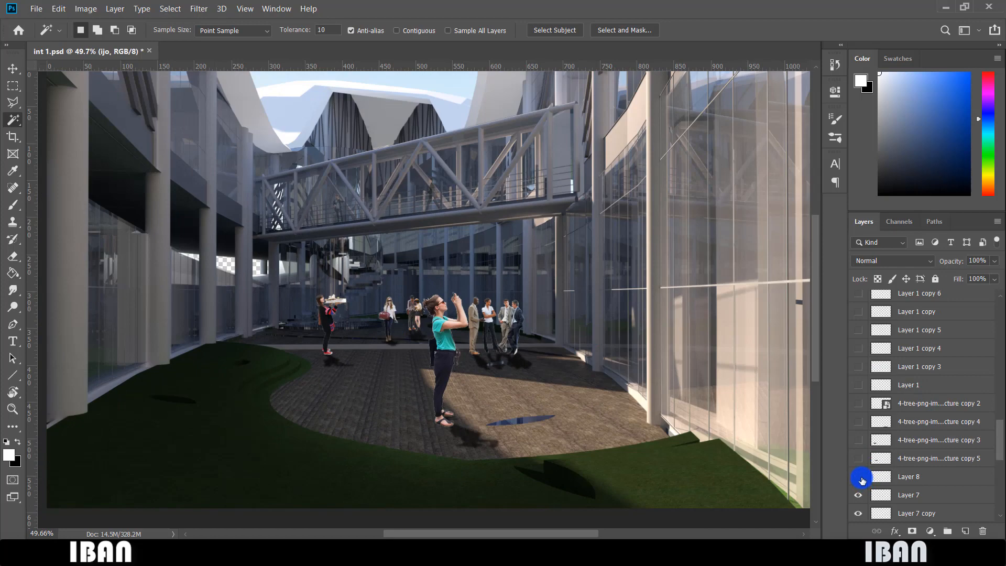
pyautogui.click(858, 477)
pyautogui.scroll(4, 548, 151)
pyautogui.scroll(-7, 545, 148)
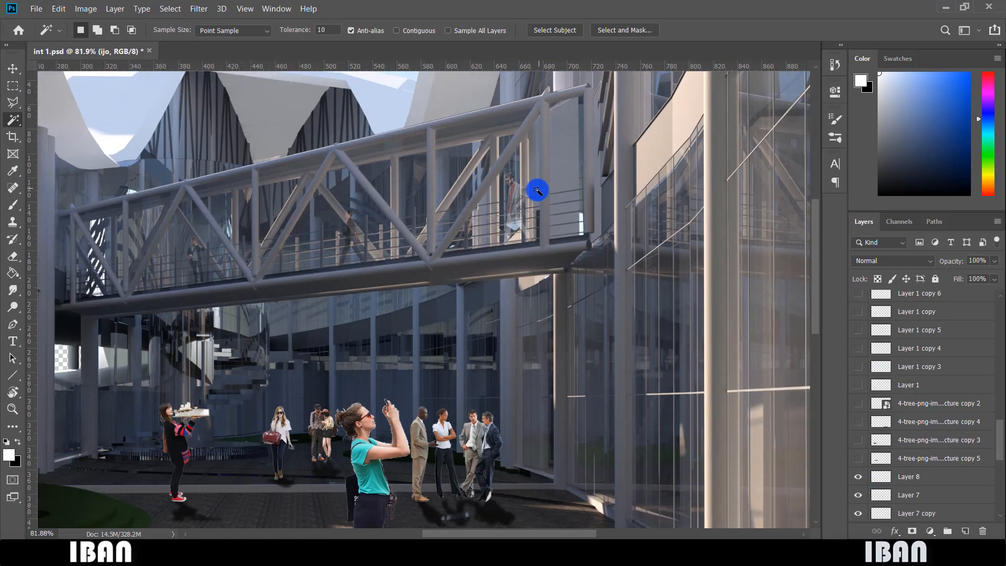
# Show the 4-tree-png layers and the grass tuft layers up to Layer 1 copy 12, checking the planting around the tree.
pyautogui.scroll(1, 875, 373)
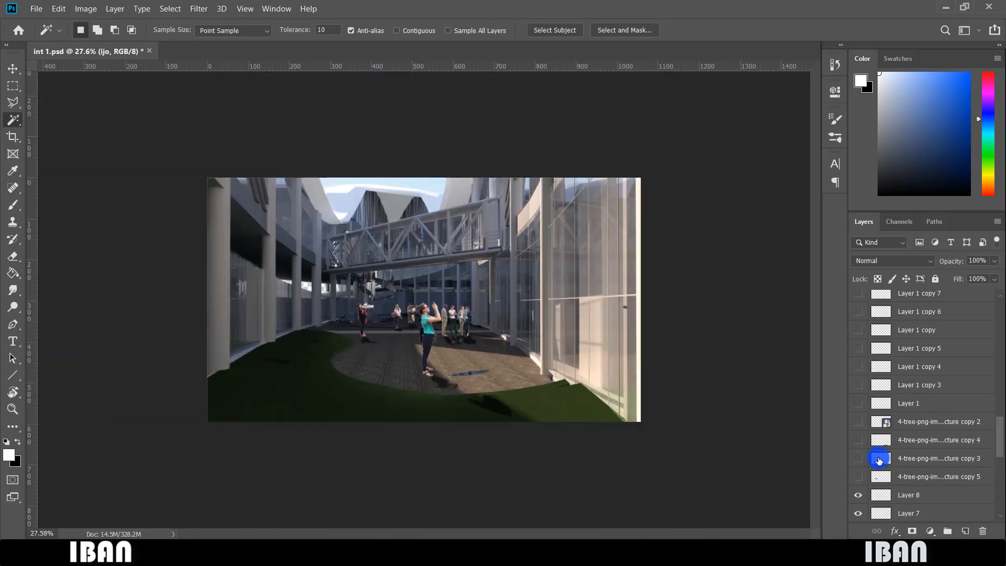
pyautogui.click(860, 477)
pyautogui.moveTo(865, 470); pyautogui.dragTo(858, 330)
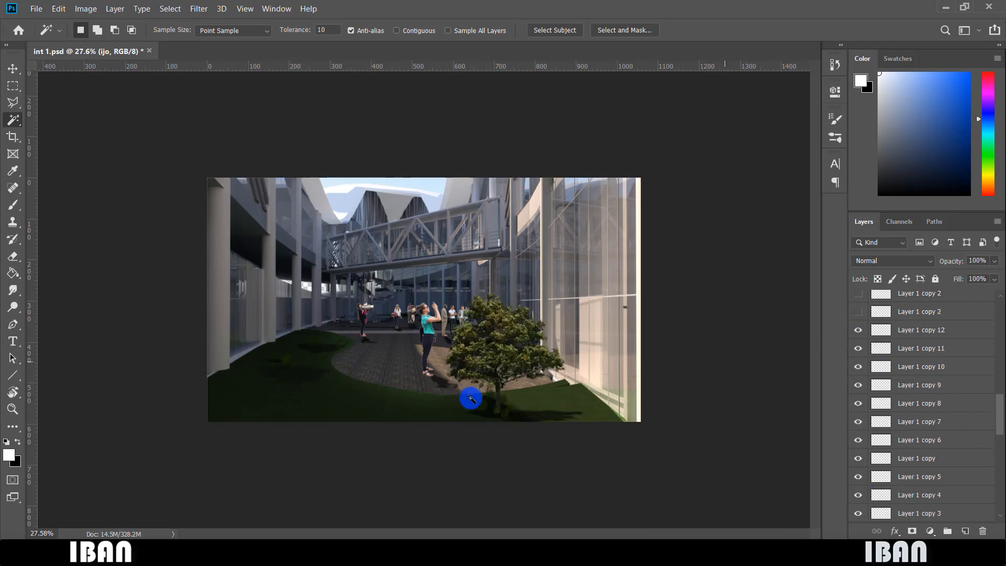
pyautogui.scroll(5, 471, 399)
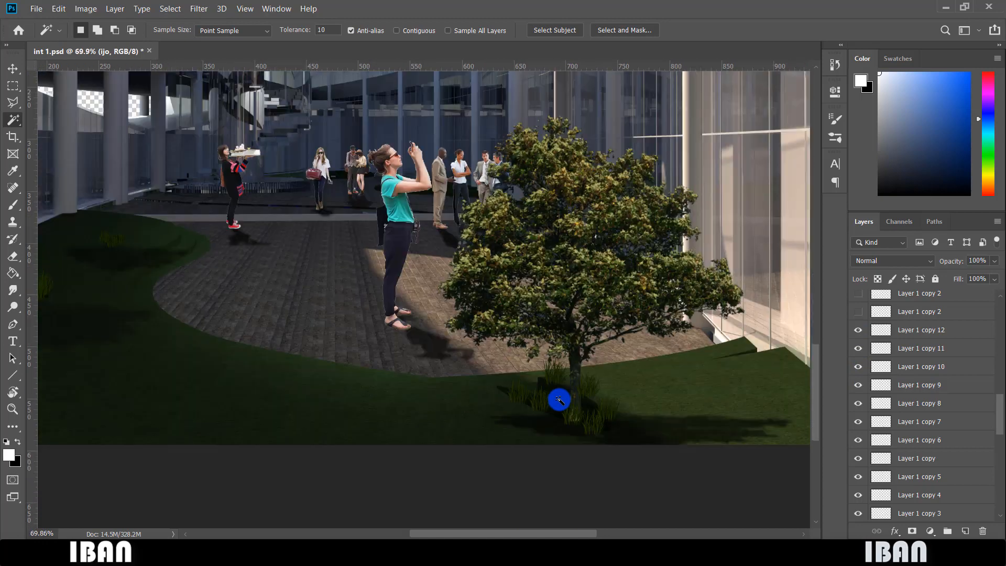
pyautogui.scroll(-3, 559, 400)
pyautogui.scroll(6, 561, 398)
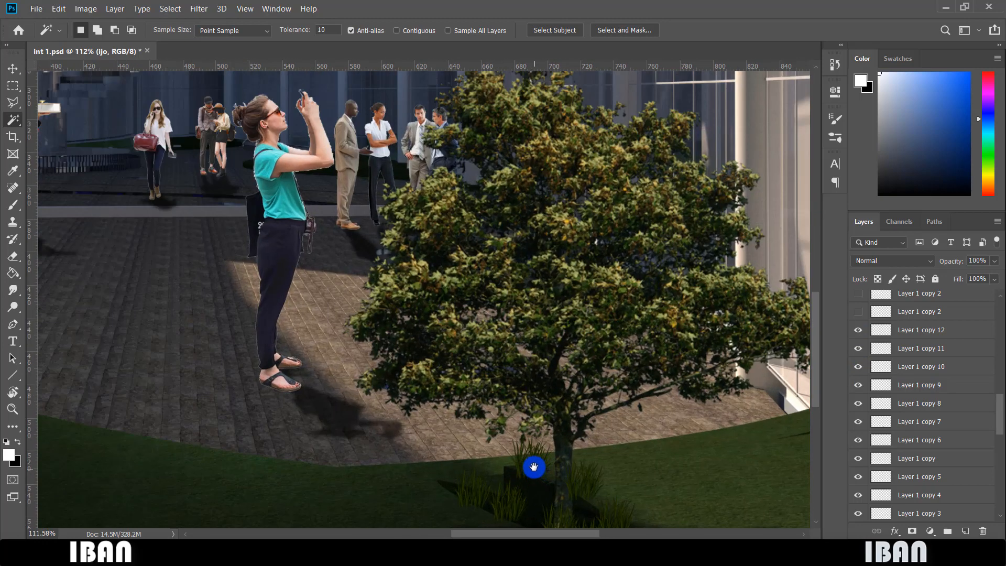
pyautogui.scroll(-6, 521, 363)
# Show both Layer 1 copy 2 layers and Layer 13, and toggle Layer 14 to compare, leaving it hidden.
pyautogui.scroll(2, 928, 355)
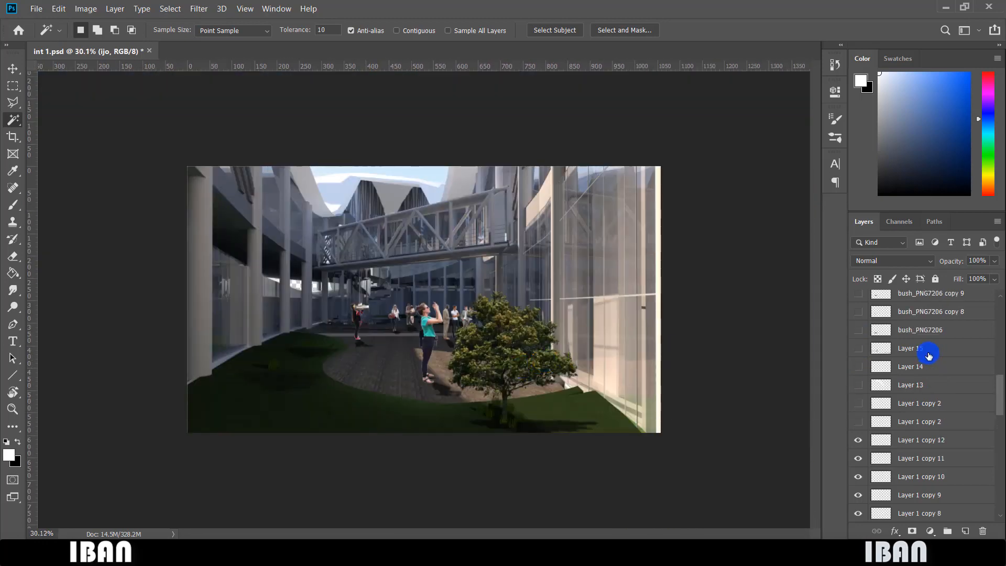
pyautogui.scroll(2, 928, 355)
pyautogui.click(857, 441)
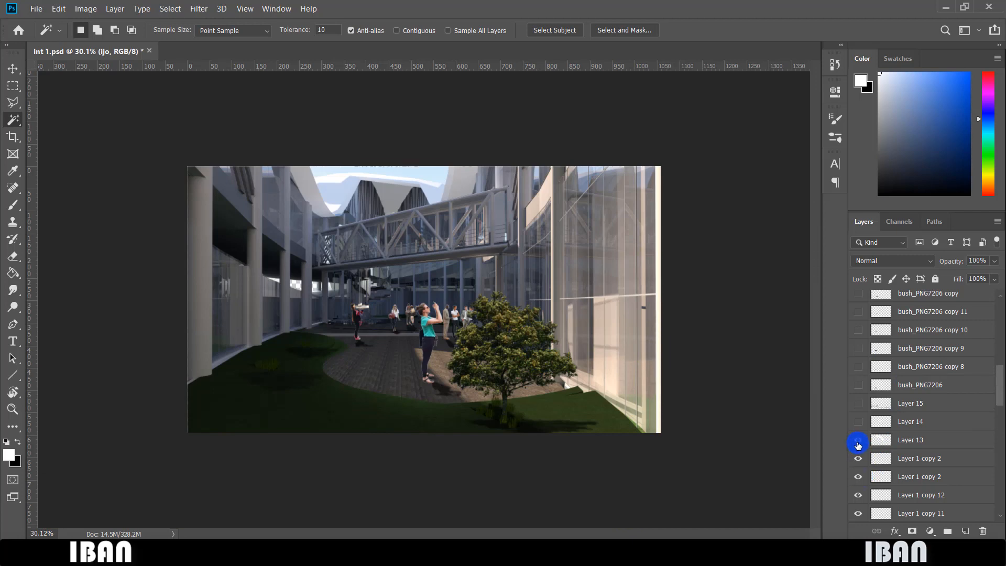
pyautogui.click(858, 422)
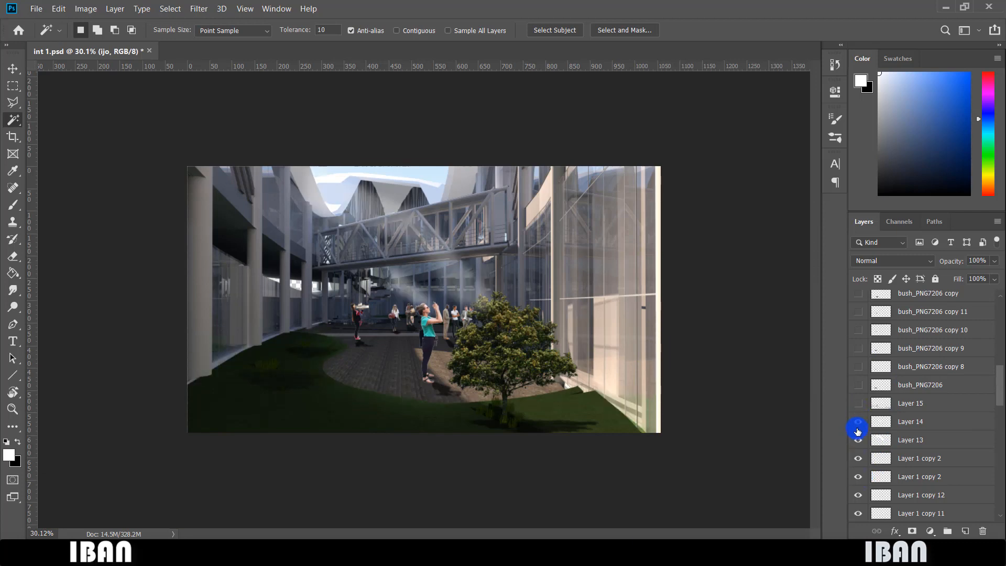
pyautogui.click(857, 422)
pyautogui.click(857, 422)
pyautogui.click(858, 422)
# Select Layer 13 and toggle its visibility repeatedly to compare the light beam effect, leaving the layer hidden.
pyautogui.click(860, 441)
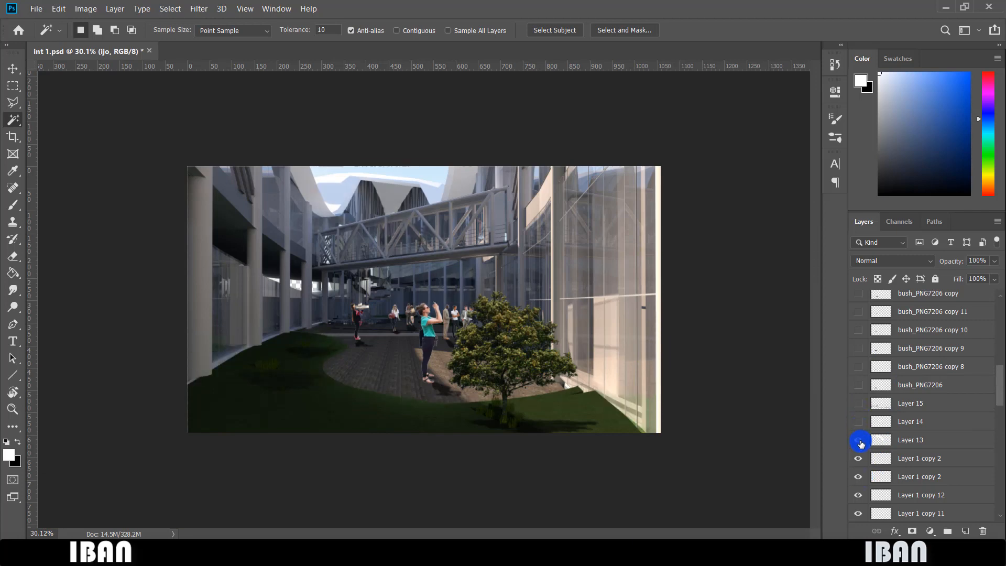
pyautogui.click(859, 441)
pyautogui.click(859, 441)
pyautogui.click(927, 441)
pyautogui.click(859, 443)
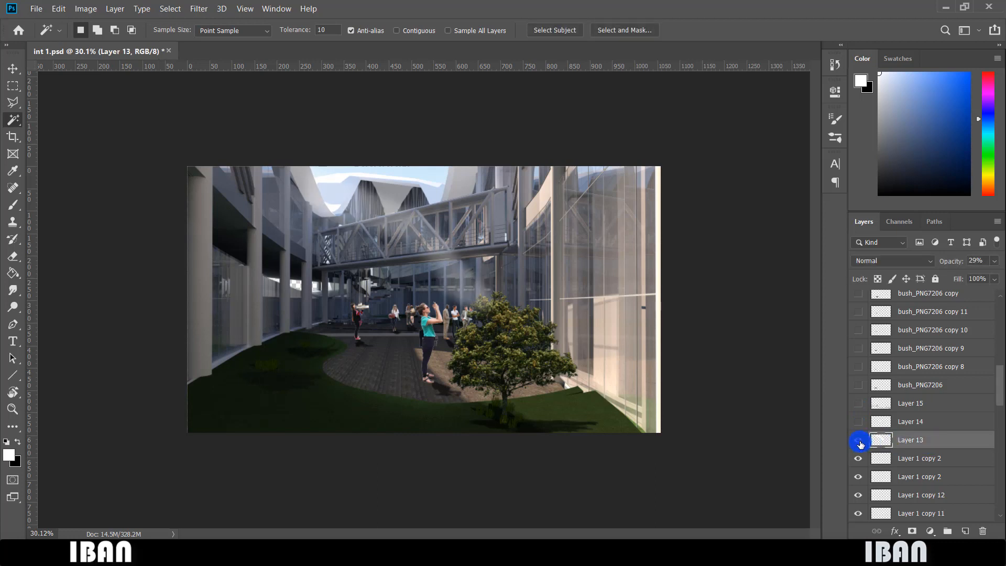
pyautogui.click(860, 442)
pyautogui.click(860, 443)
pyautogui.click(860, 443)
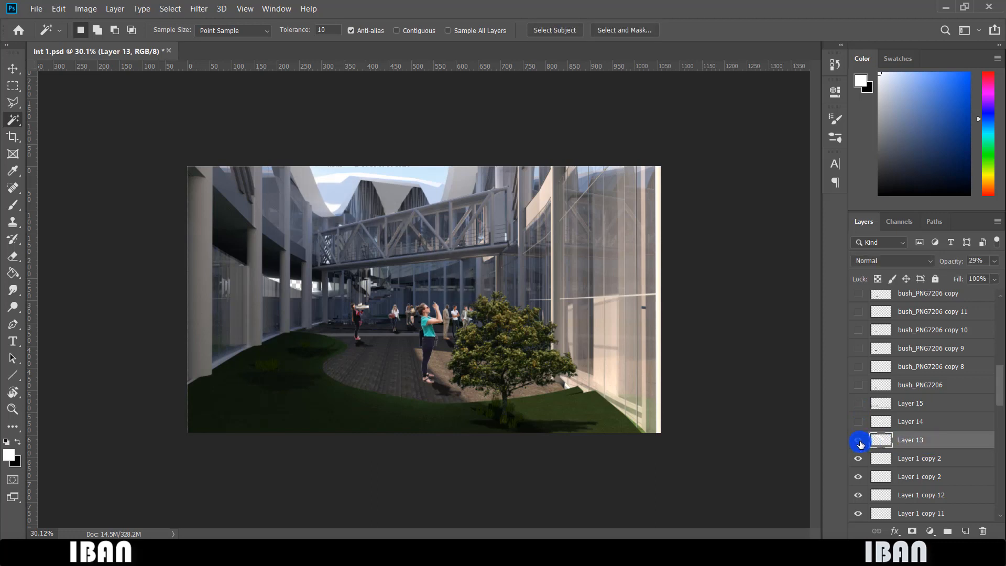
pyautogui.click(859, 443)
pyautogui.click(860, 443)
pyautogui.click(860, 443)
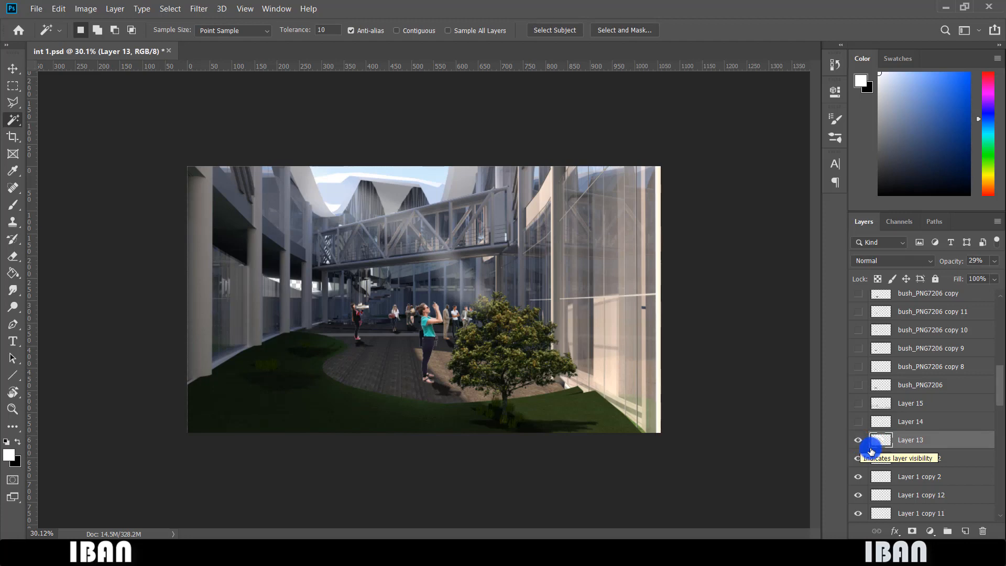
pyautogui.click(859, 440)
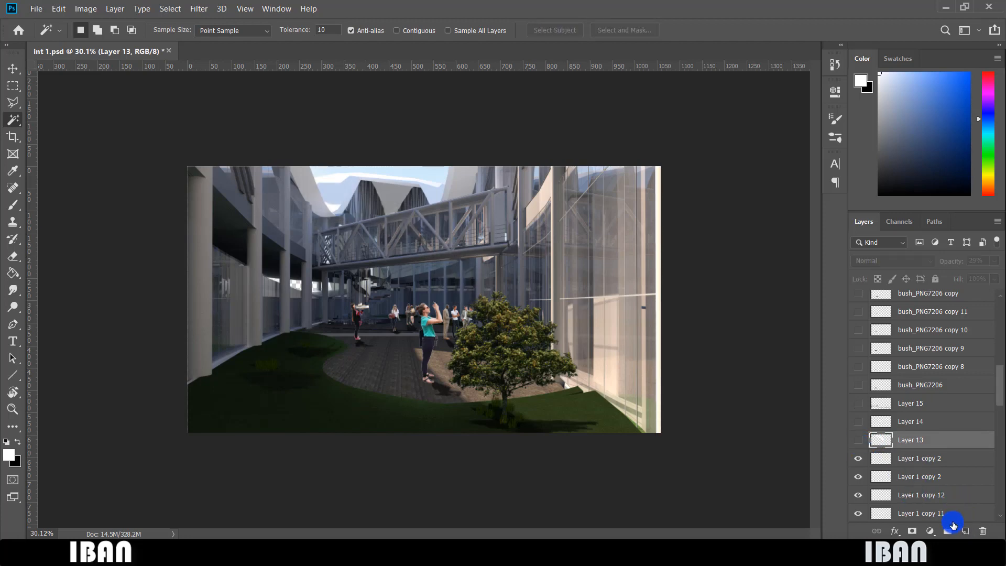
# Add an empty layer below Layer 13 and outline a slanted beam-shaped selection from the roof down to the courtyard with the Polygonal Lasso.
pyautogui.click(914, 458)
pyautogui.hotkey('ctrl', 'shift', 'alt', 'n')
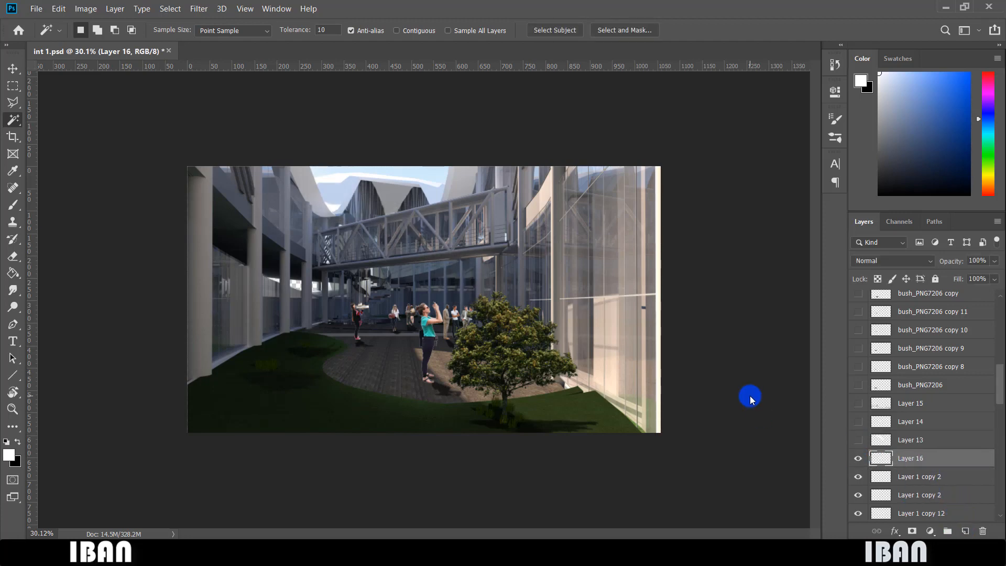
pyautogui.click(12, 103)
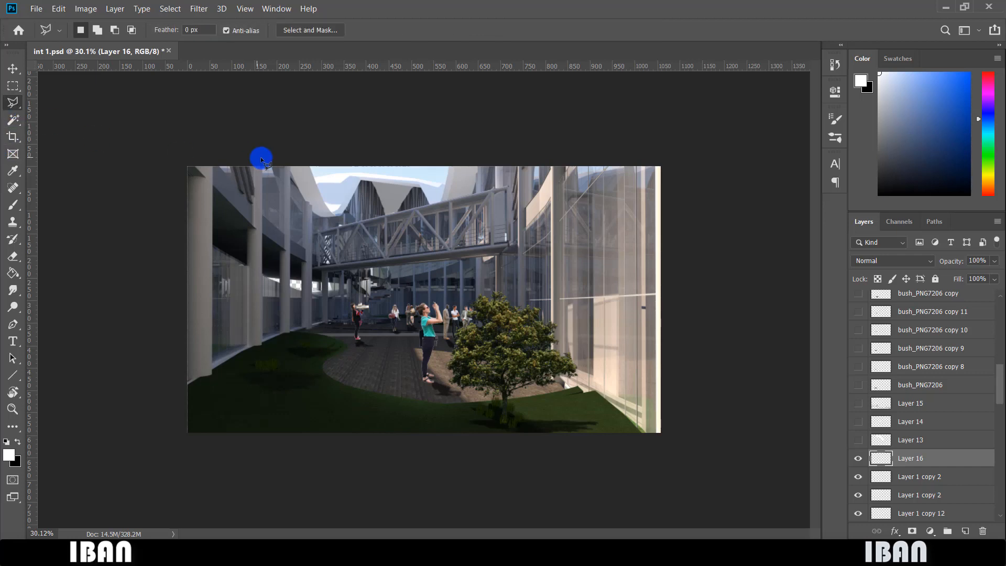
pyautogui.click(345, 169)
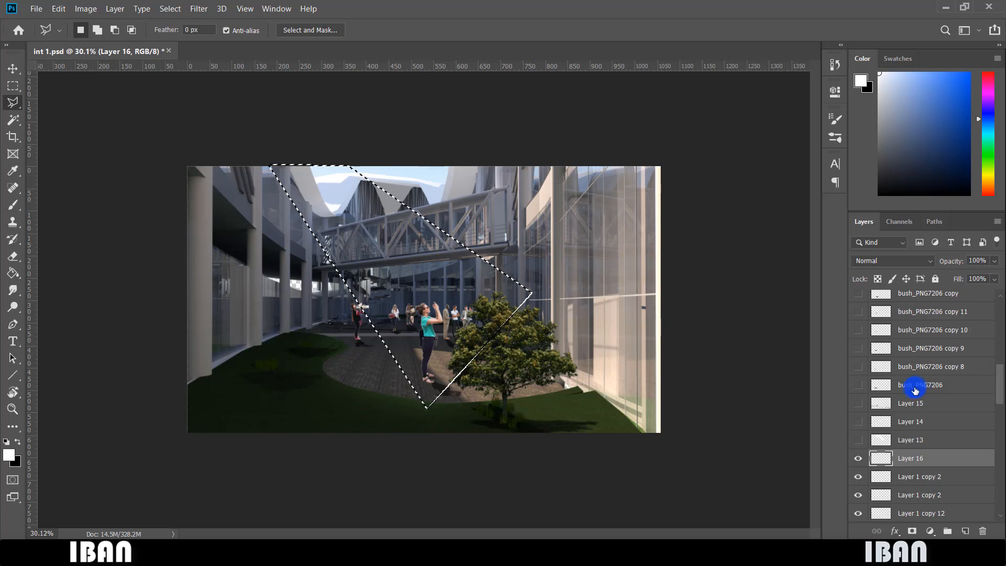
# Paint soft white light over the upper part of the selection with an 1100 px brush at 41% opacity, and deselect.
pyautogui.click(13, 205)
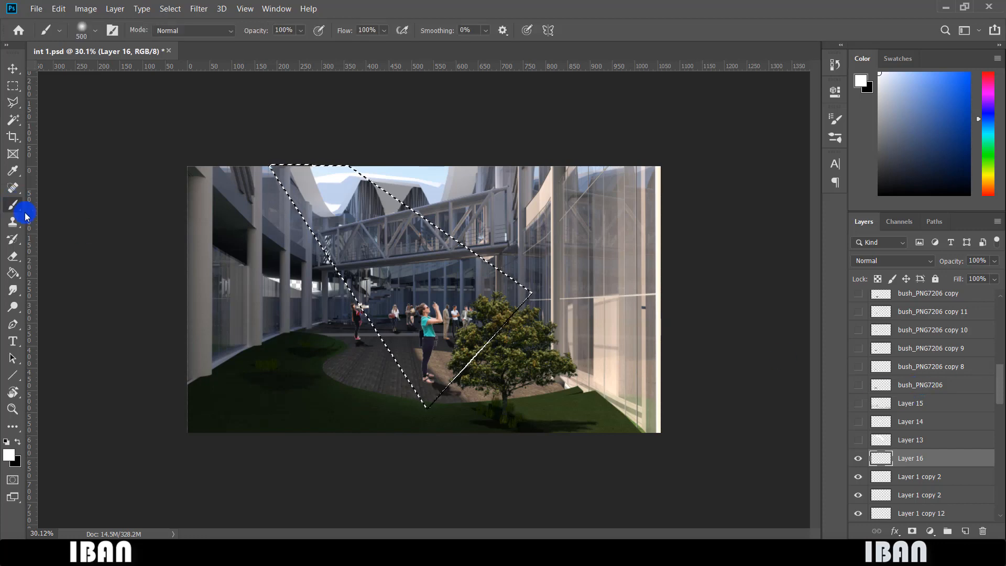
pyautogui.click(9, 456)
pyautogui.click(861, 113)
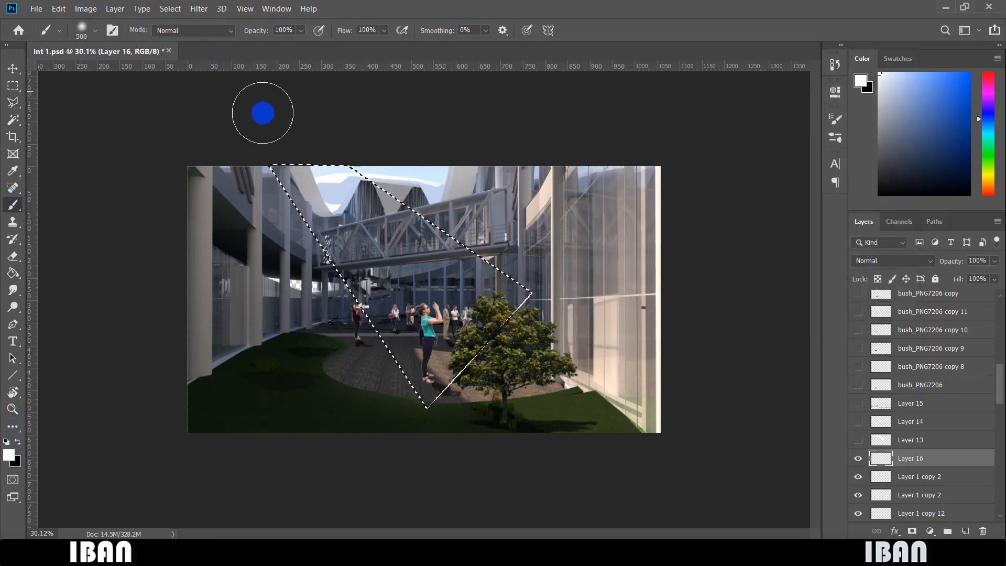
pyautogui.press(']')
pyautogui.press(']')
pyautogui.press(']')
pyautogui.press(']')
pyautogui.press(']')
pyautogui.press(']')
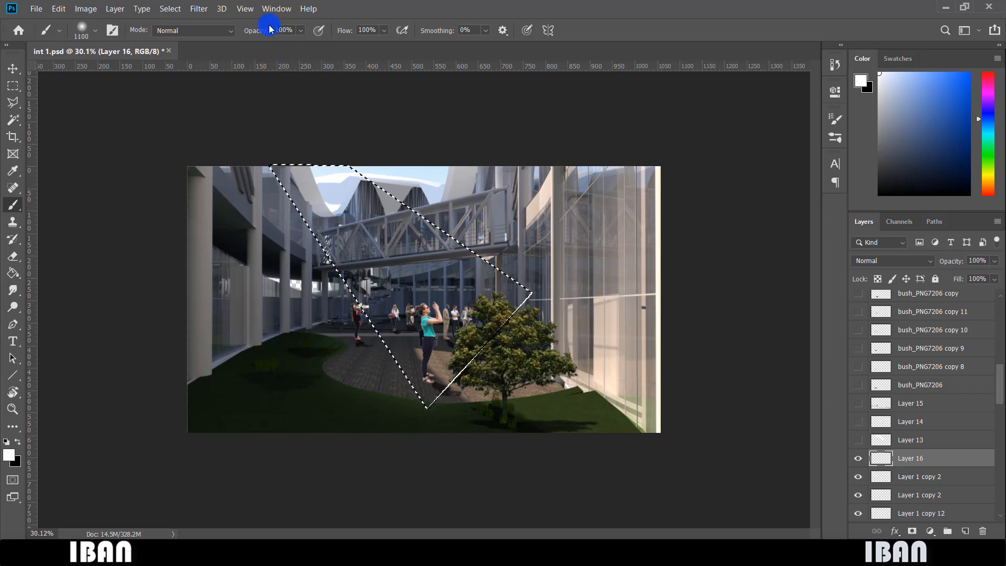
pyautogui.moveTo(270, 27)
pyautogui.mouseDown()
pyautogui.moveTo(234, 33)
pyautogui.moveTo(249, 34)
pyautogui.mouseUp()
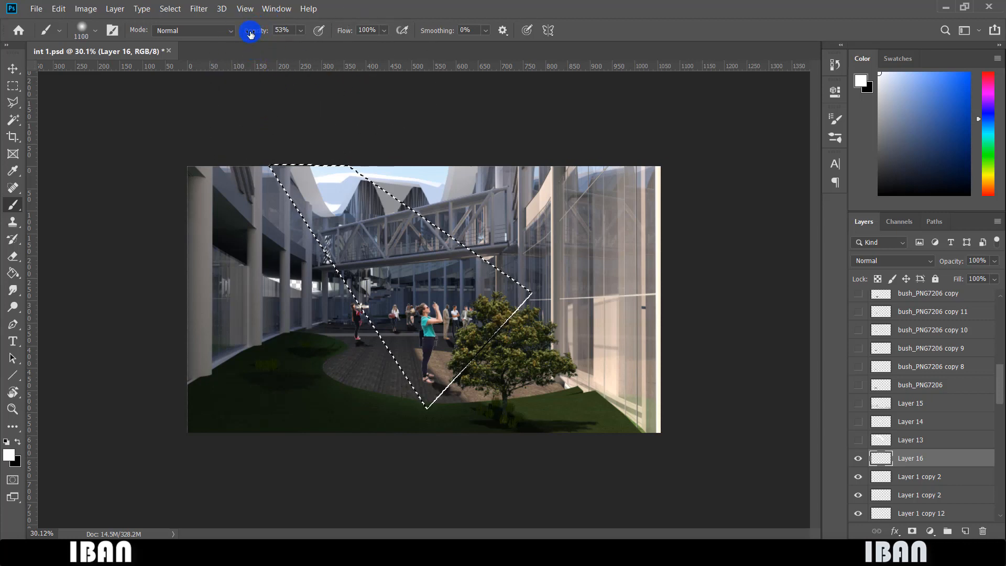
pyautogui.moveTo(424, 128)
pyautogui.mouseDown()
pyautogui.moveTo(126, 187)
pyautogui.moveTo(553, 90)
pyautogui.mouseUp()
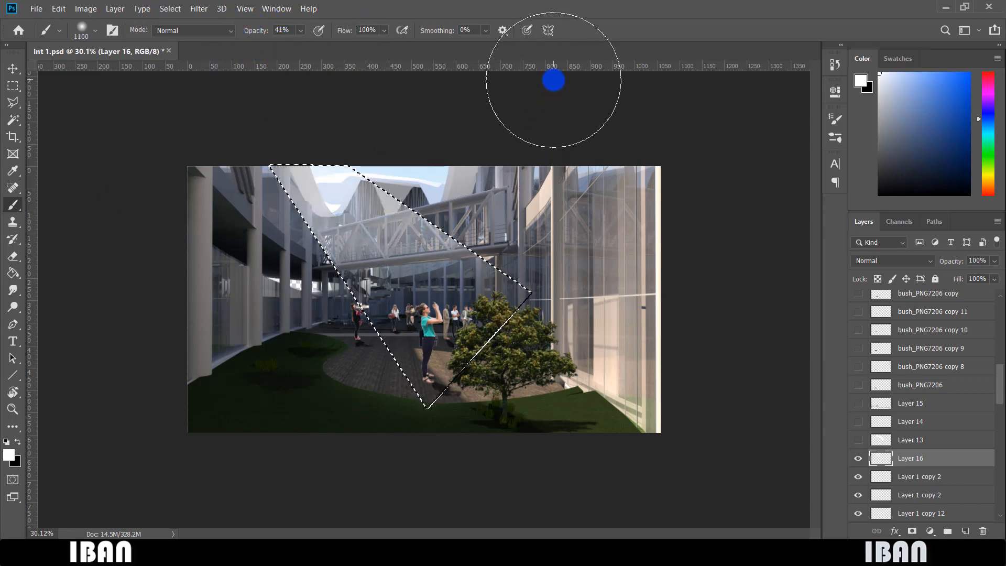
pyautogui.press('x')
pyautogui.hotkey('ctrl', 'd')
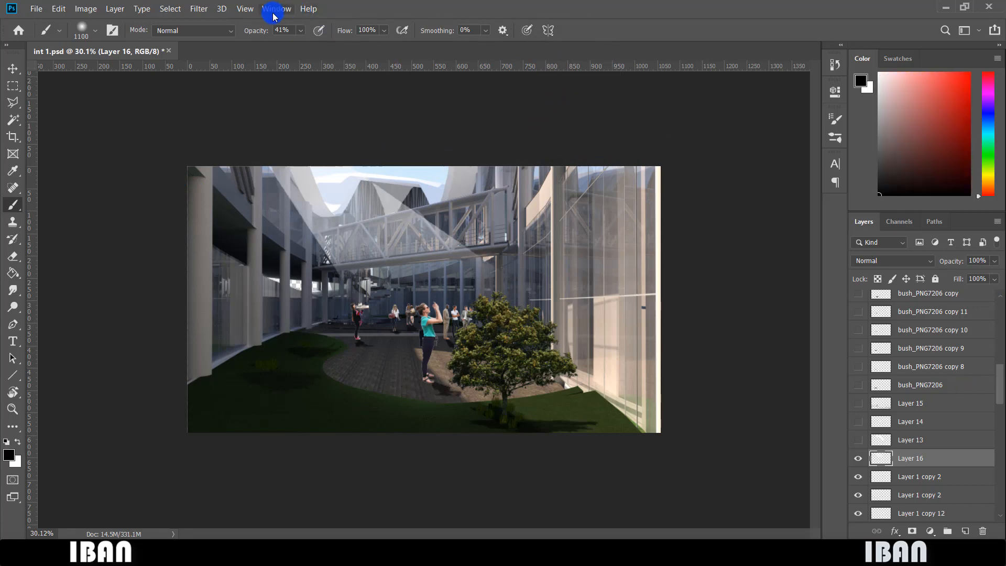
# Apply a Motion Blur at a 90° angle with an increased distance to the painted light beam.
pyautogui.click(245, 8)
pyautogui.moveTo(202, 10)
pyautogui.moveTo(257, 148)
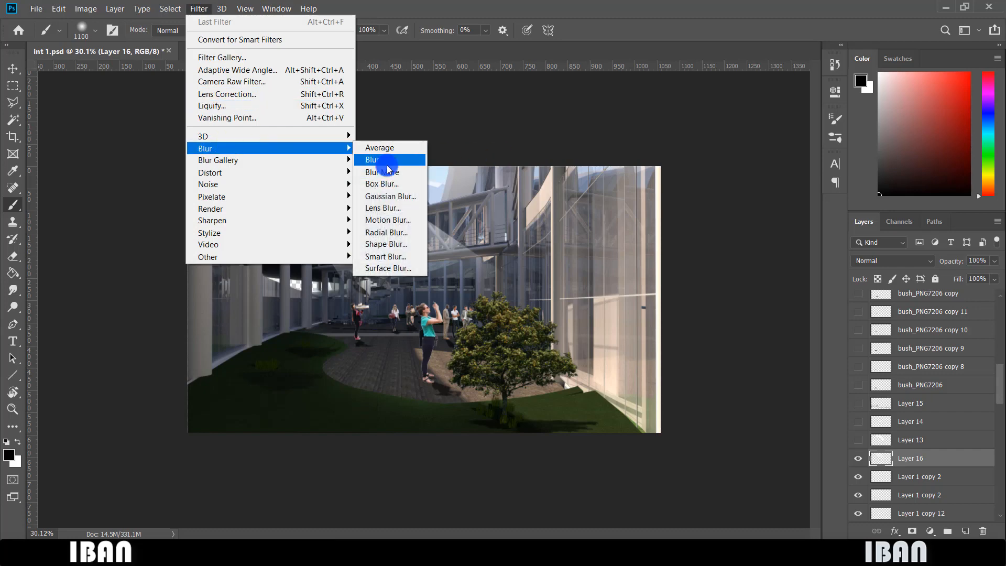
pyautogui.click(388, 221)
pyautogui.moveTo(400, 184); pyautogui.dragTo(613, 169)
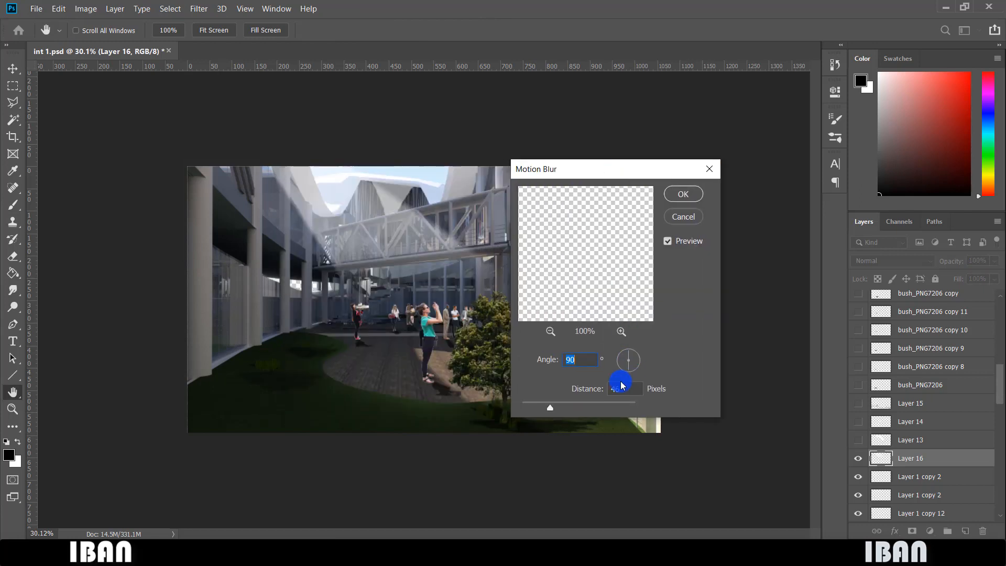
pyautogui.moveTo(573, 404); pyautogui.dragTo(599, 406)
pyautogui.click(676, 195)
pyautogui.press('b')
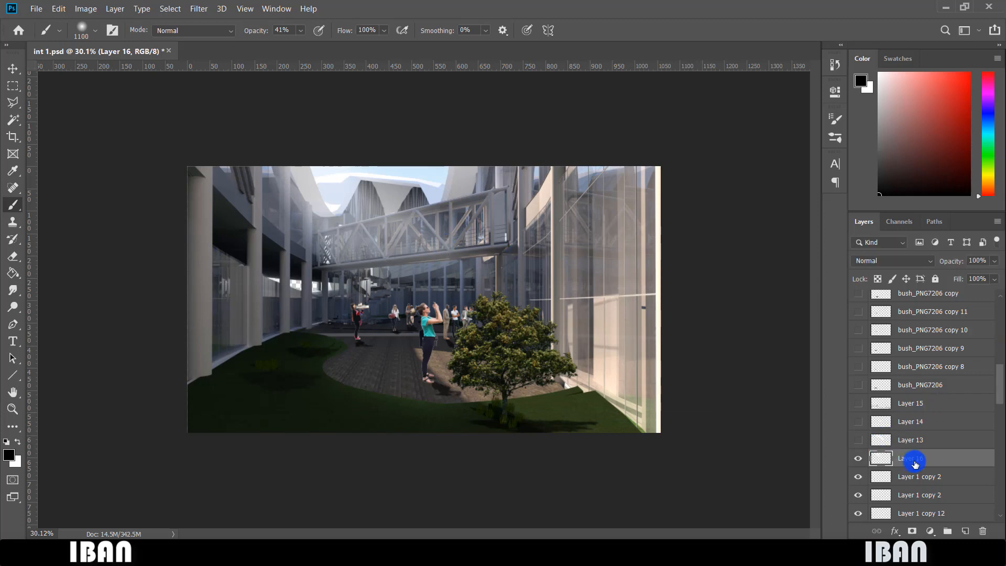
# Delete the demonstration beam layer, Layer 16, and select Layer 13, toggling its visibility to compare the existing light beam.
pyautogui.press('Delete')
pyautogui.click(911, 440)
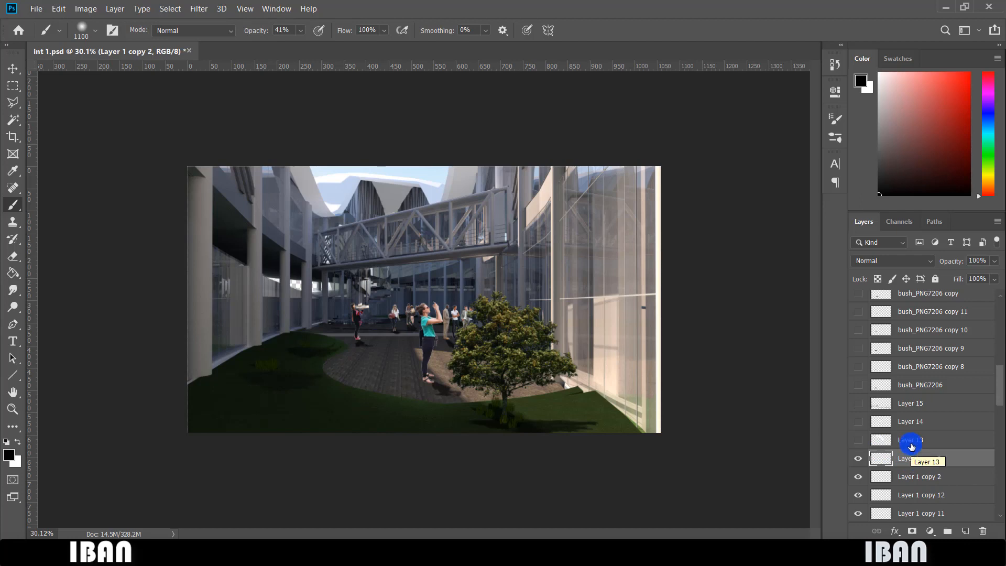
pyautogui.click(858, 441)
pyautogui.click(861, 442)
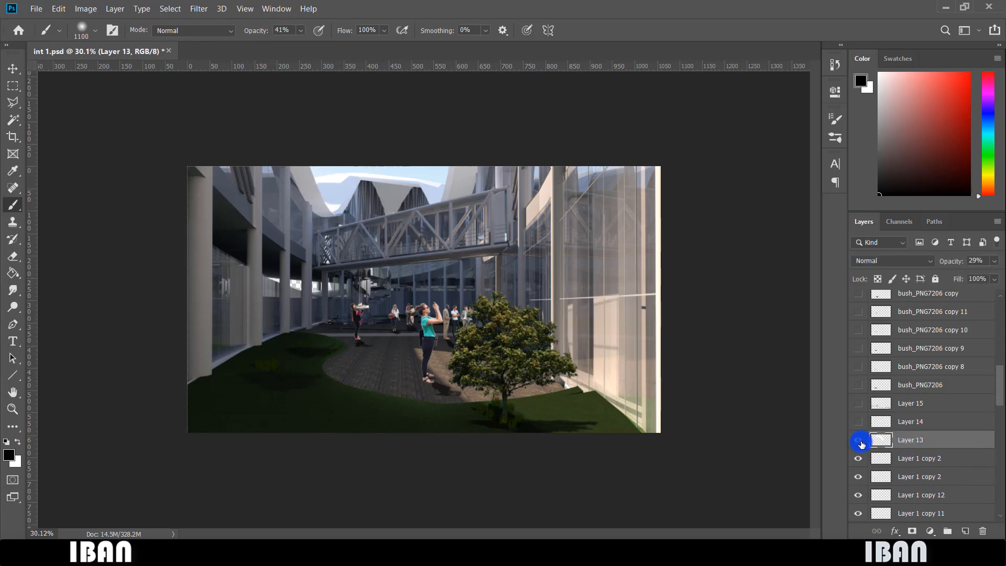
# Toggle Layer 13's visibility to compare the light beam, leaving the layer hidden.
pyautogui.click(863, 436)
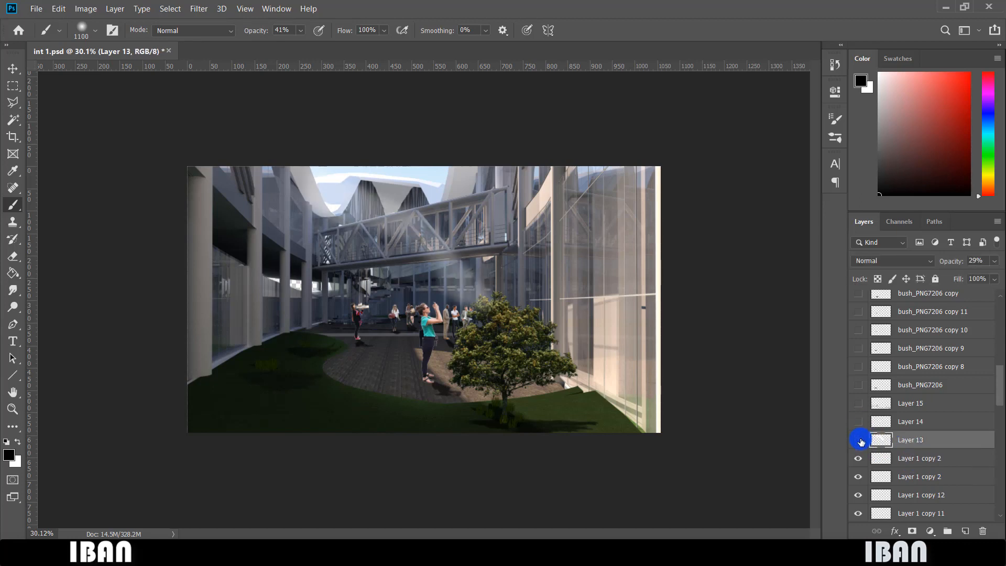
pyautogui.click(859, 442)
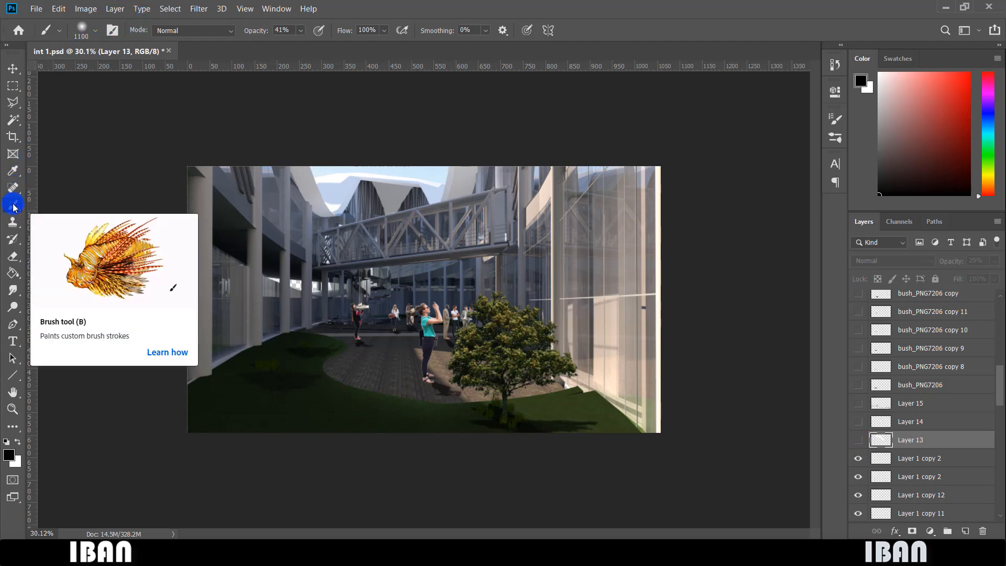
# Examine the IES, cloud, smoke and people brush sets available for the Brush tool.
pyautogui.click(91, 30)
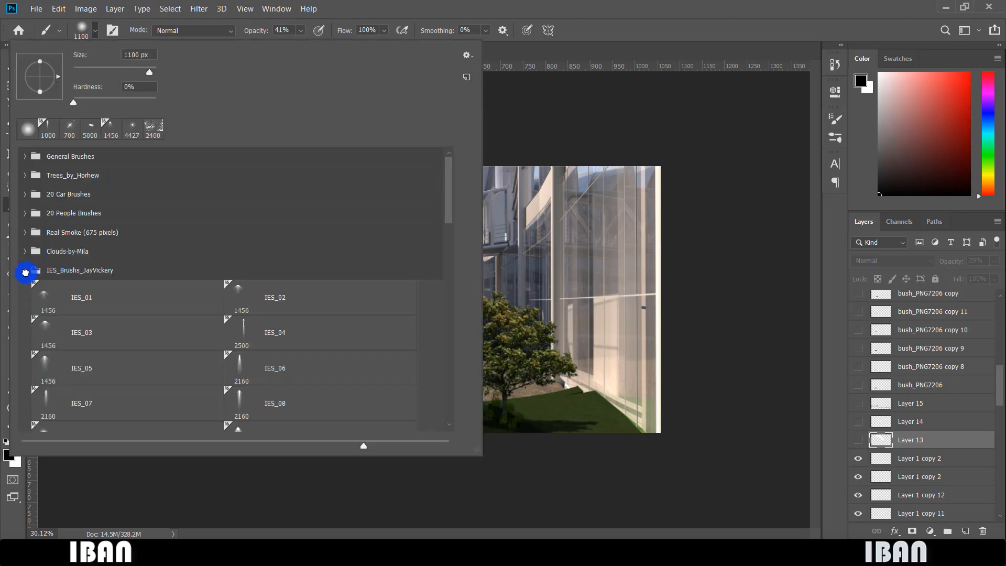
pyautogui.click(25, 270)
pyautogui.click(24, 251)
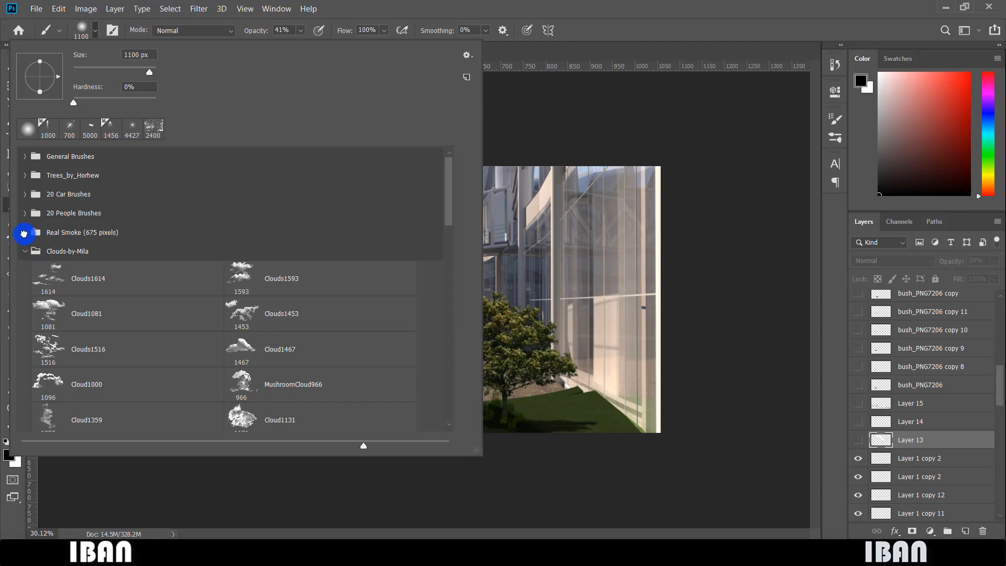
pyautogui.click(23, 232)
pyautogui.click(24, 232)
pyautogui.click(24, 213)
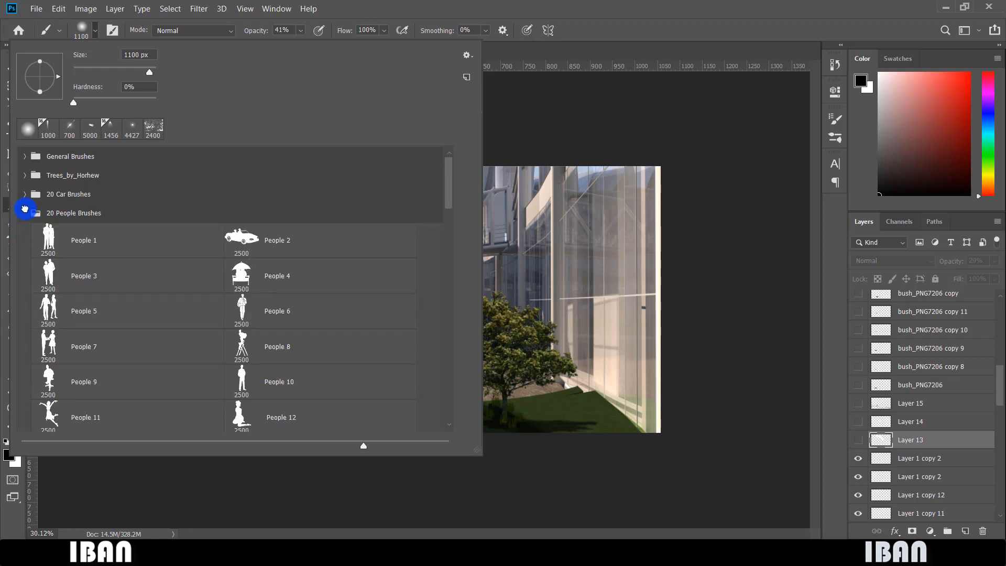
pyautogui.click(25, 210)
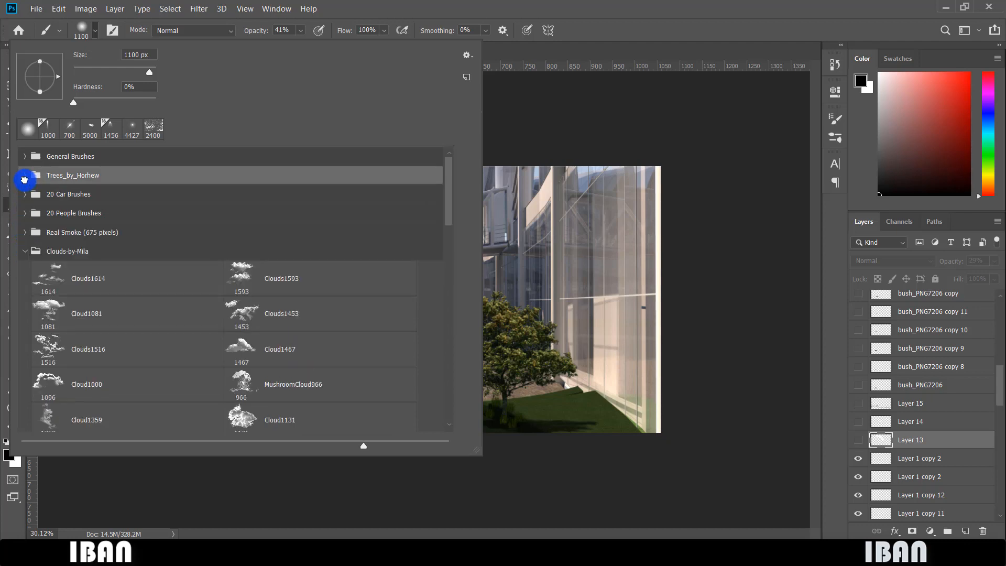
# Choose the maple2.jpg tree brush from the Trees_by_Horhew set.
pyautogui.click(24, 176)
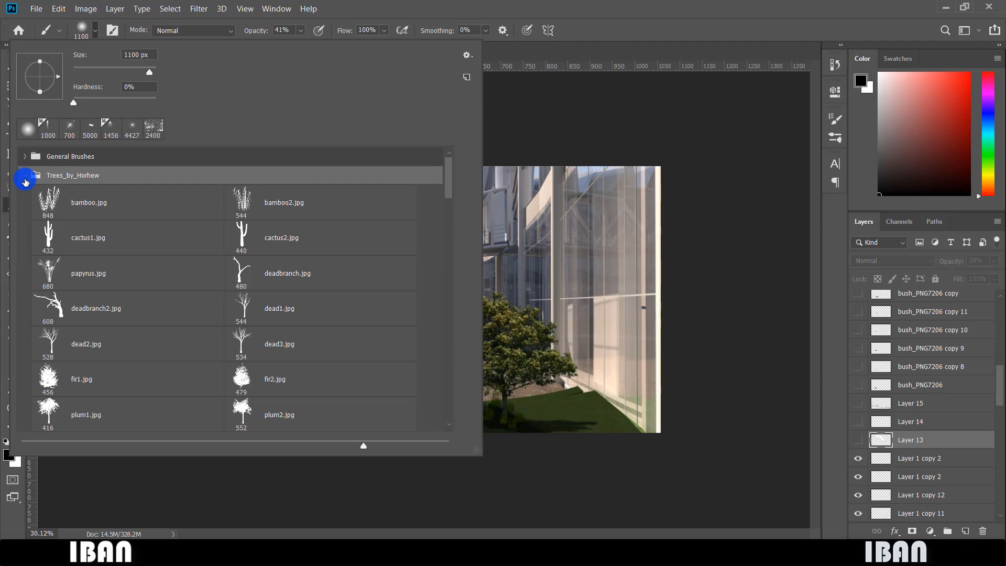
pyautogui.scroll(-3, 197, 264)
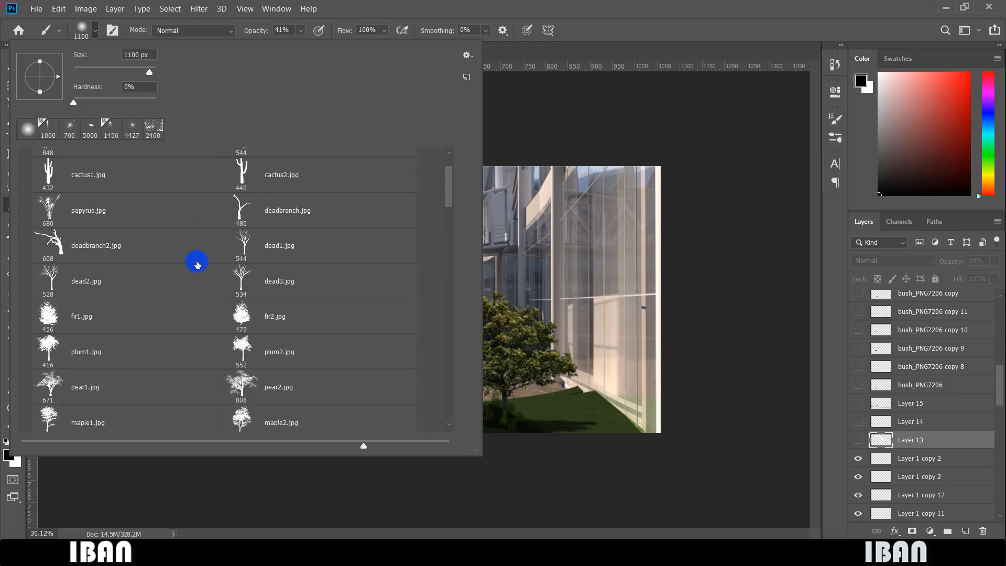
pyautogui.click(277, 415)
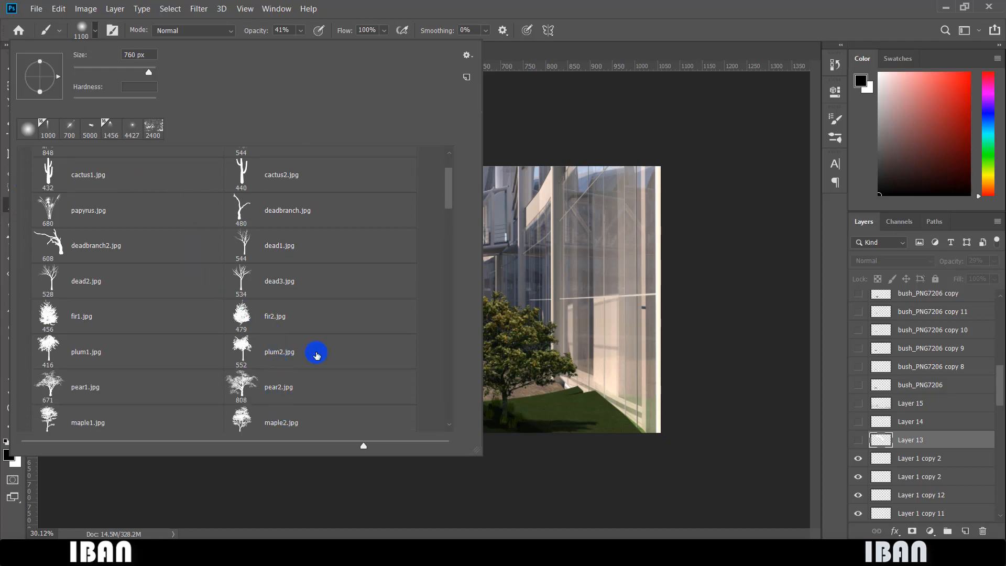
pyautogui.click(659, 4)
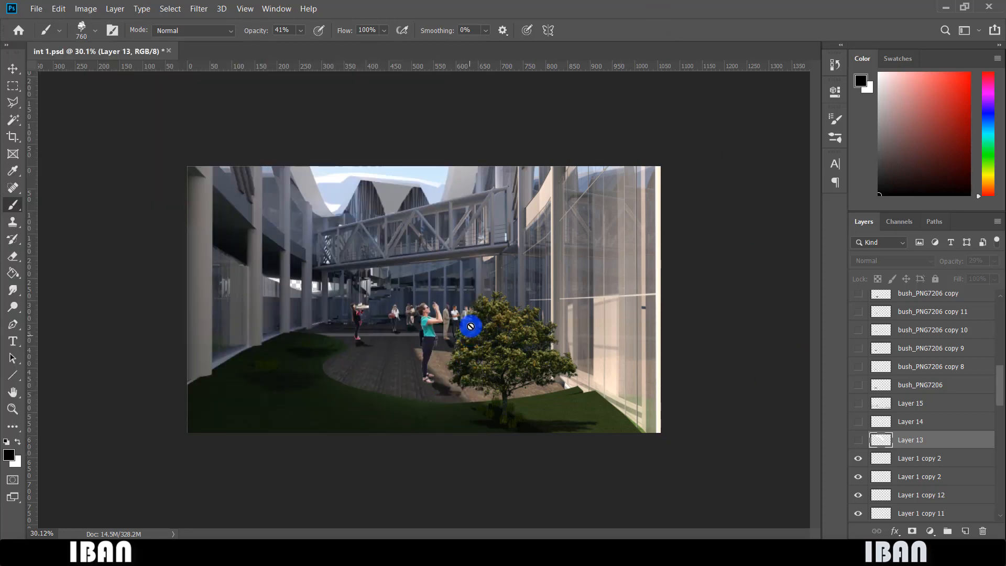
# Add an empty layer and place it directly below Layer 13.
pyautogui.click(902, 445)
pyautogui.click(965, 530)
pyautogui.moveTo(921, 441); pyautogui.dragTo(920, 456)
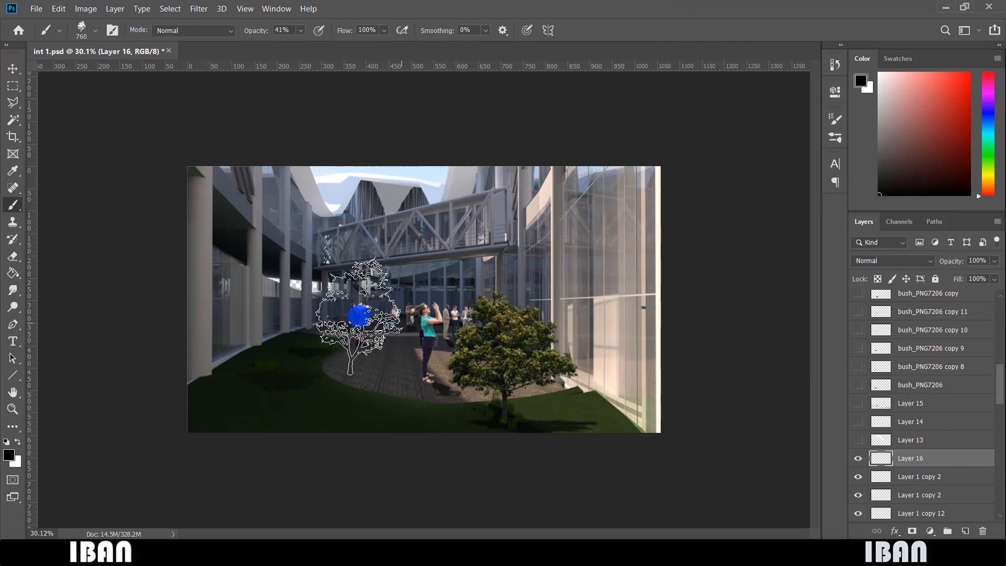
# Enlarge the maple brush to 1500 px, try a 41% opacity stamp over the left facade, and undo it.
pyautogui.press(']')
pyautogui.press(']')
pyautogui.press(']')
pyautogui.press(']')
pyautogui.press(']')
pyautogui.press(']')
pyautogui.press(']')
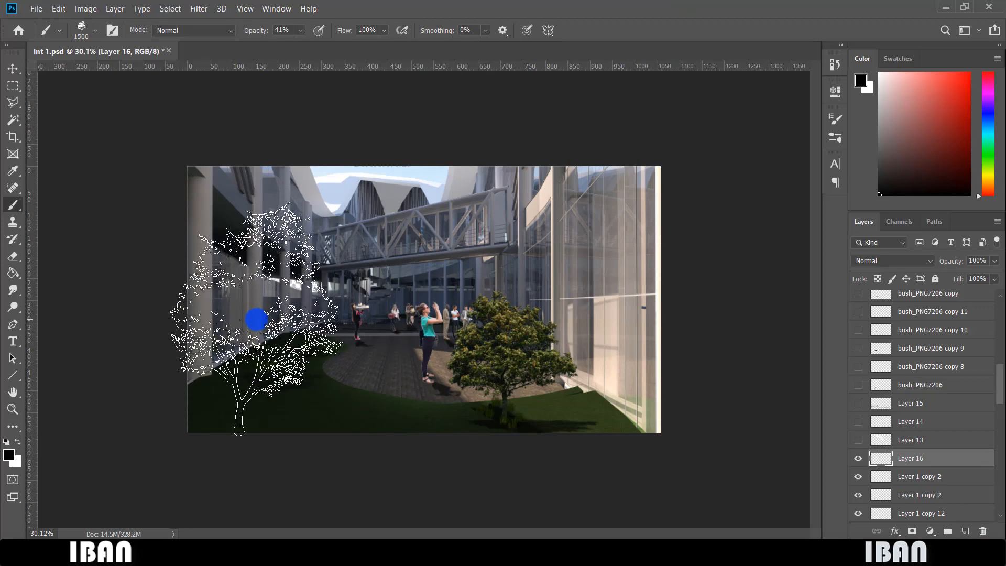
pyautogui.moveTo(256, 318)
pyautogui.mouseDown()
pyautogui.moveTo(144, 338)
pyautogui.moveTo(203, 323)
pyautogui.moveTo(30, 324)
pyautogui.moveTo(158, 217)
pyautogui.moveTo(194, 313)
pyautogui.mouseUp()
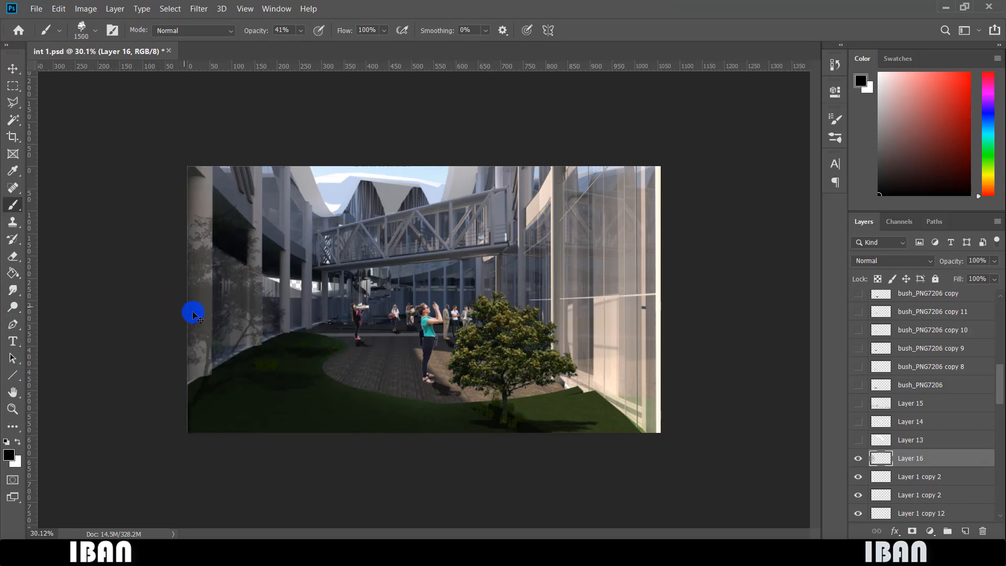
pyautogui.hotkey('ctrl', 'z')
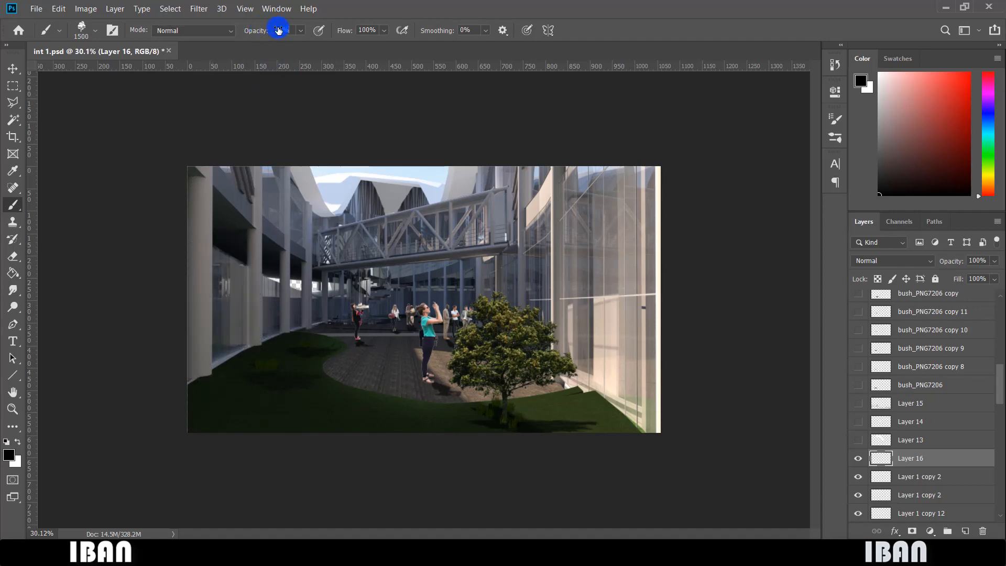
# Set the brush opacity to 69%, try stamping a tree on each side of the courtyard, and undo both stamps.
pyautogui.write('69')
pyautogui.click(197, 332)
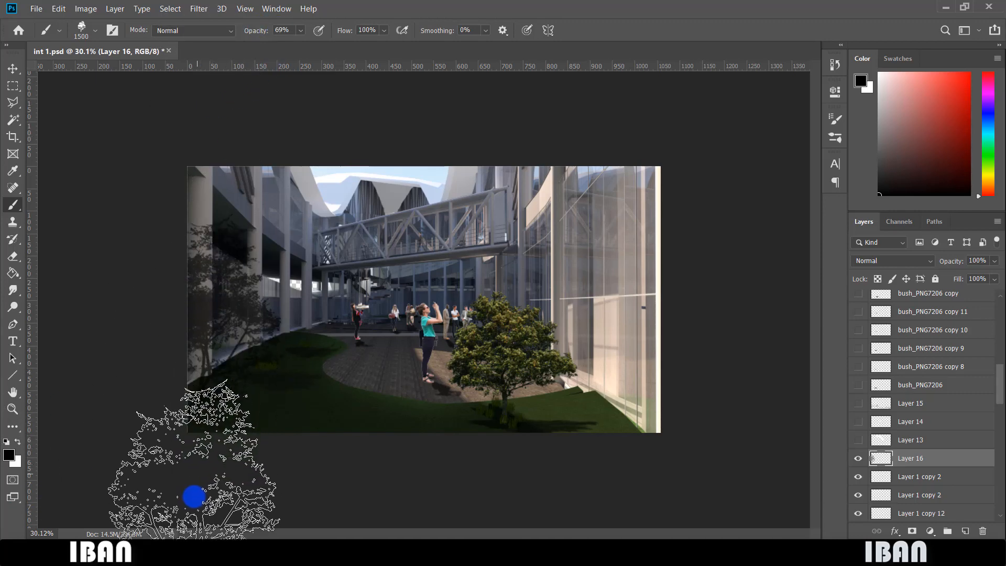
pyautogui.click(644, 342)
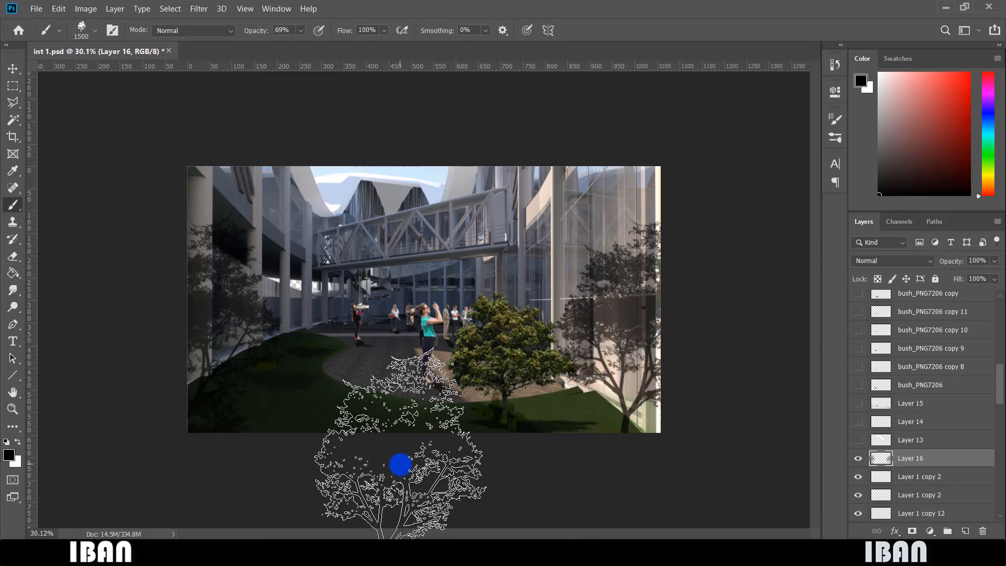
pyautogui.hotkey('ctrl', 'z')
pyautogui.hotkey('ctrl', 'z')
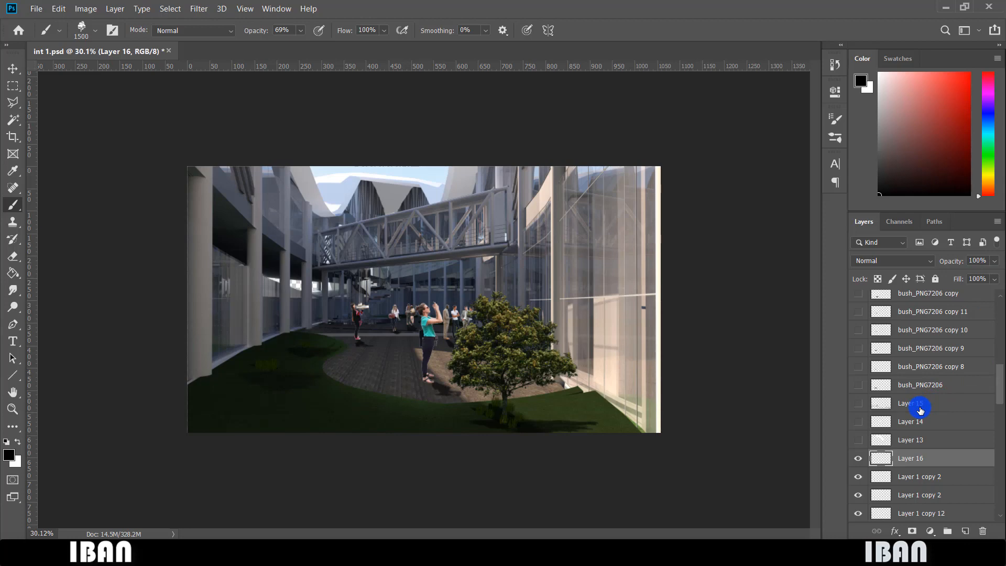
# Make Layers 13, 14 and 15 visible to add the light beams and the grass plants along the lawn edges.
pyautogui.click(857, 443)
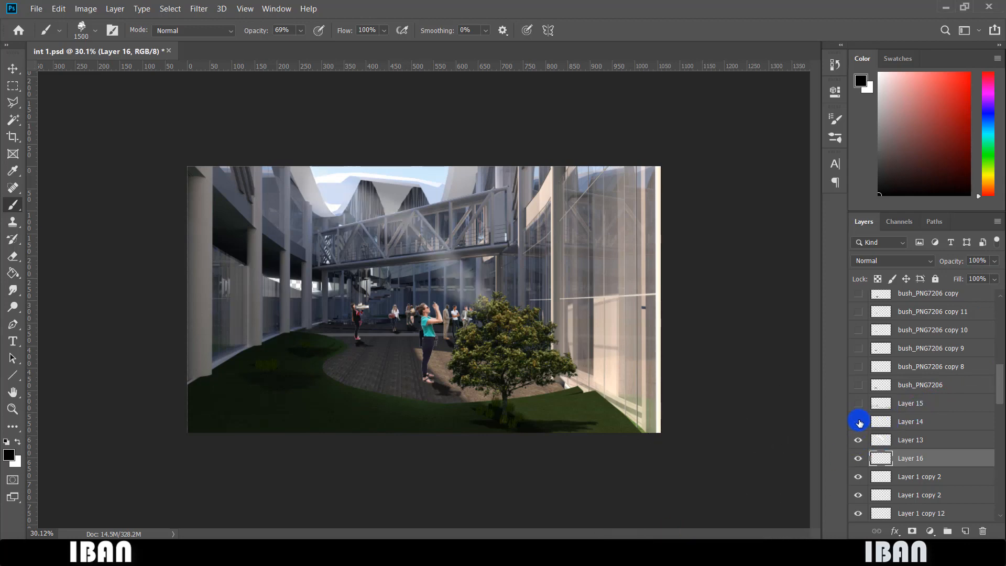
pyautogui.click(859, 423)
pyautogui.click(861, 418)
pyautogui.click(861, 414)
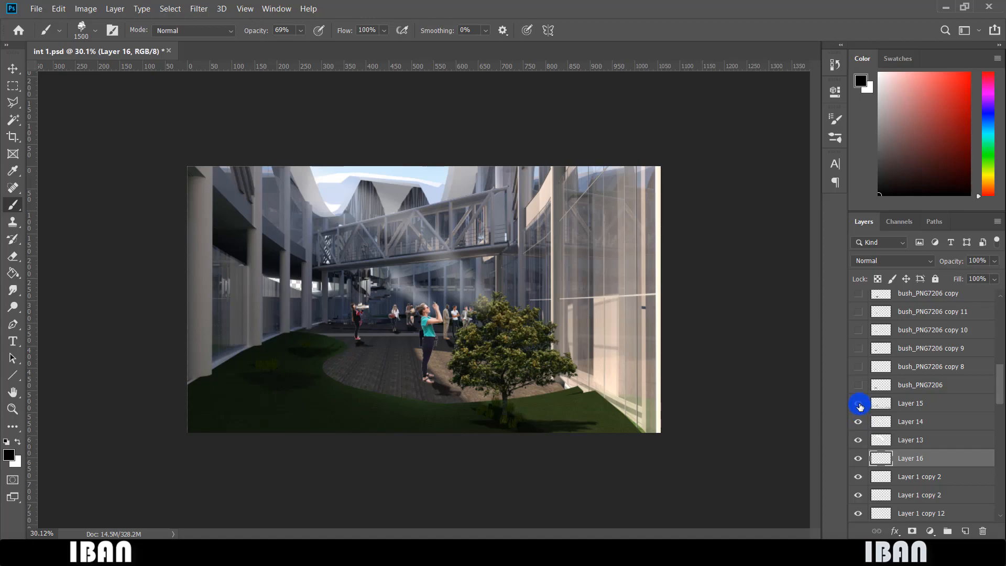
pyautogui.click(860, 406)
pyautogui.hotkey('ctrl', '+')
pyautogui.hotkey('ctrl', '+')
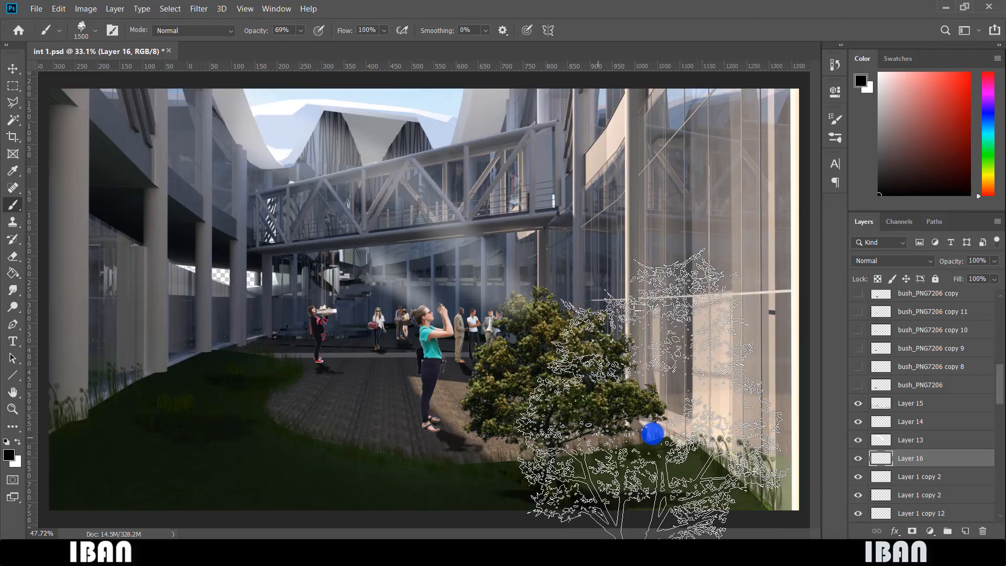
pyautogui.scroll(3, 652, 432)
pyautogui.scroll(-3, 662, 420)
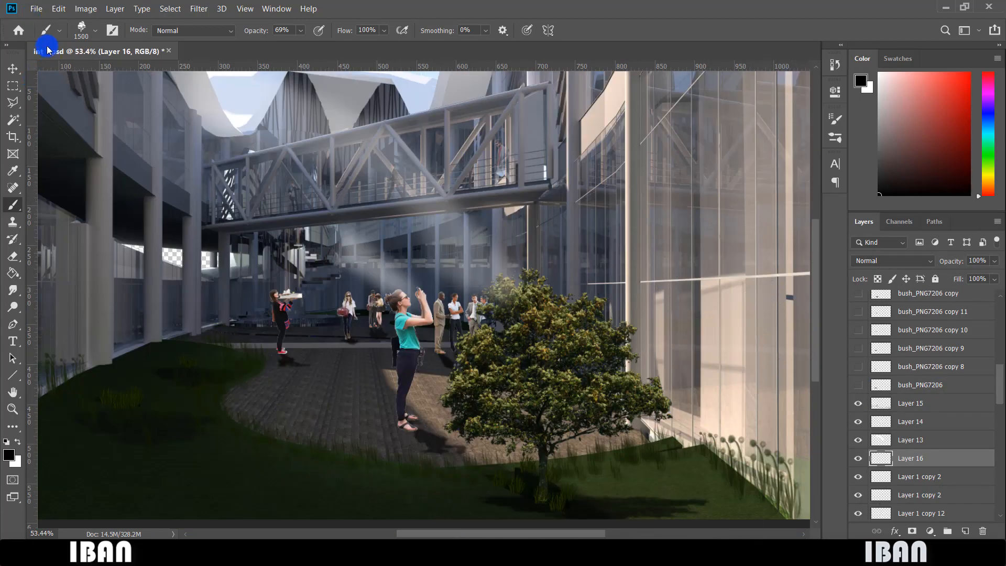
# Switch the Brush tool back to the soft round tip and reduce its size to 70 px.
pyautogui.click(84, 36)
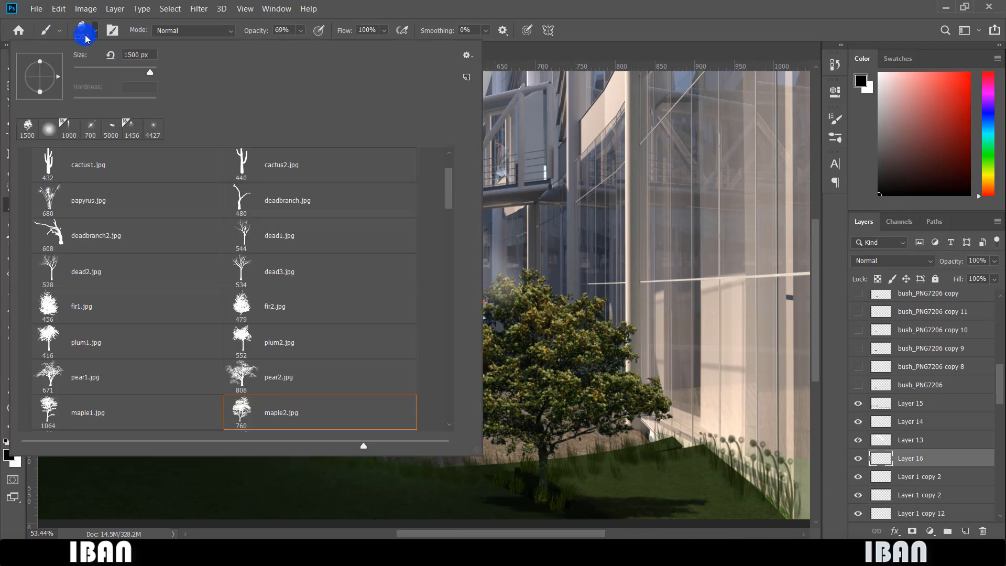
pyautogui.doubleClick(49, 128)
pyautogui.scroll(-3, 550, 281)
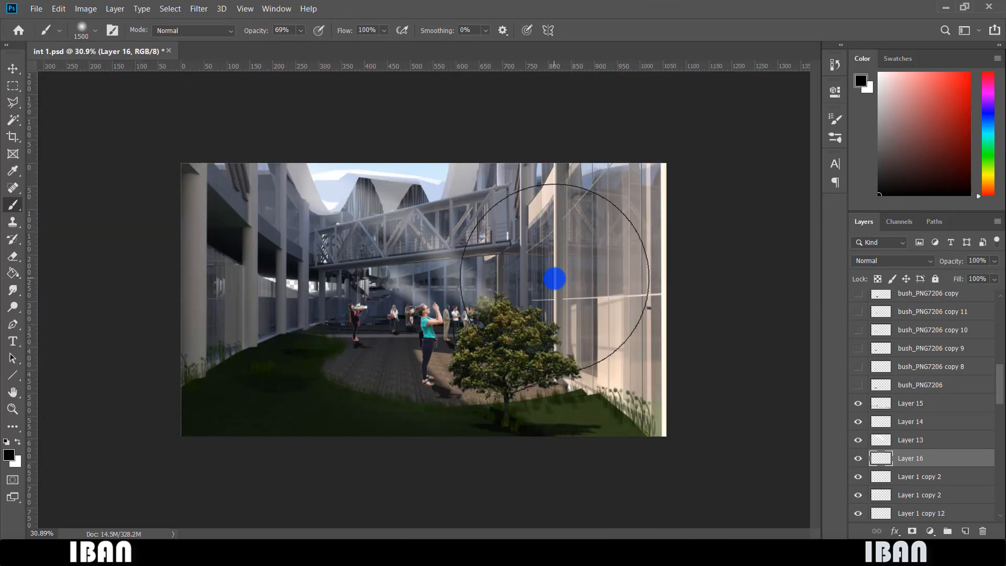
pyautogui.press('[')
pyautogui.press('[')
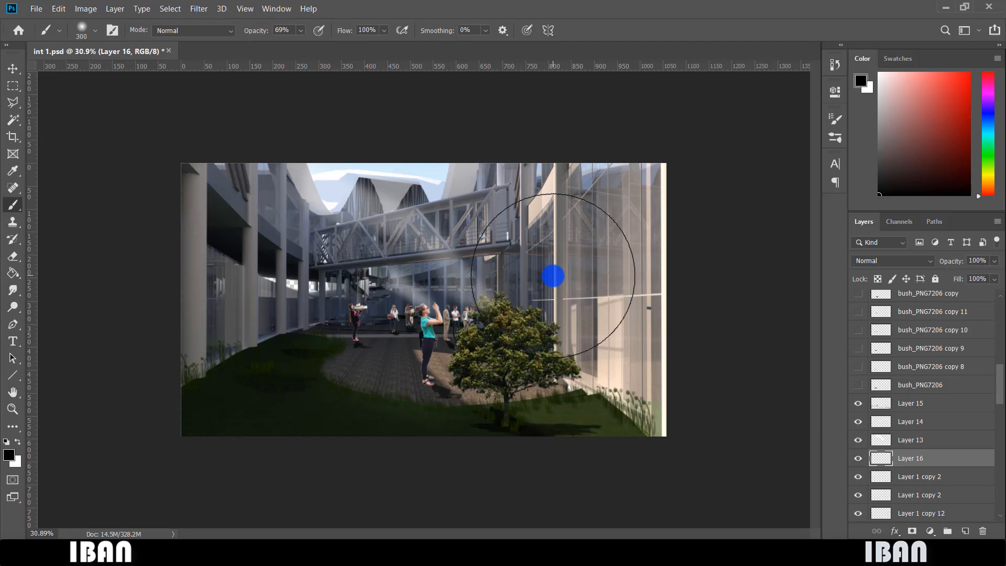
pyautogui.press('[')
pyautogui.press('[')
pyautogui.press('[')
pyautogui.press('[')
pyautogui.press('[')
pyautogui.press('[')
pyautogui.scroll(4, 603, 367)
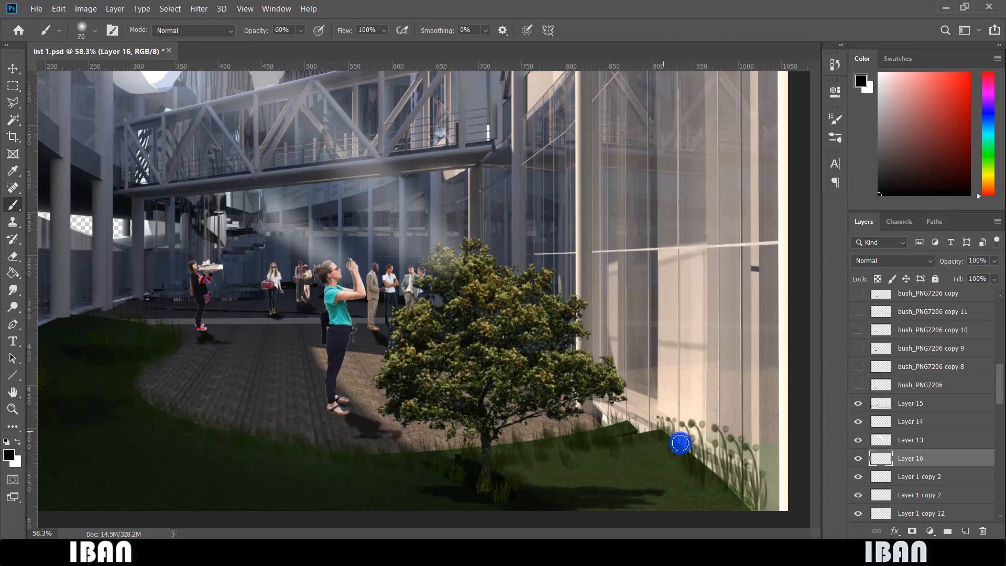
pyautogui.moveTo(679, 441); pyautogui.dragTo(606, 341)
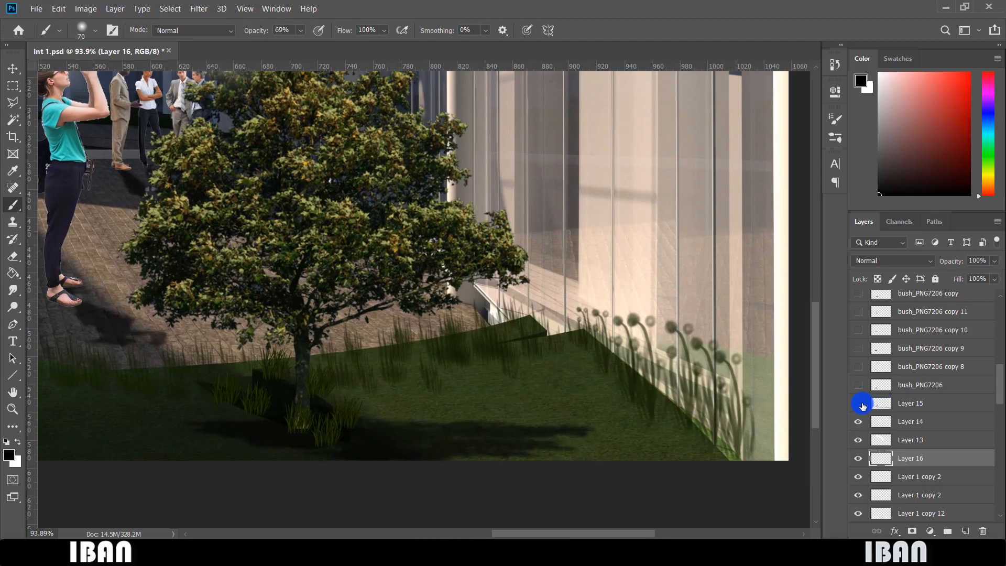
# Show the bush_PNG7206 layer to add the first flowering bush on the left lawn.
pyautogui.click(858, 385)
pyautogui.scroll(-4, 574, 349)
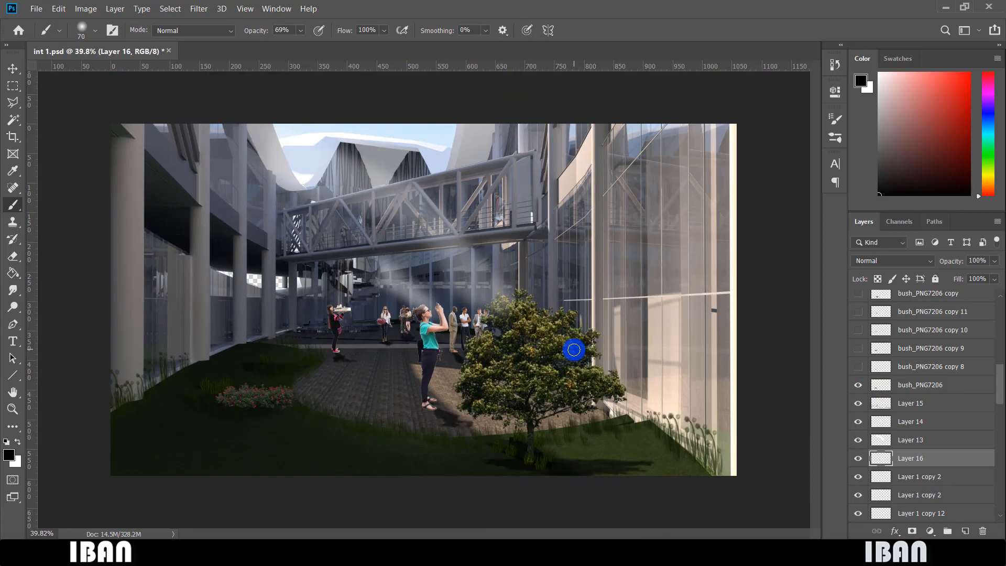
pyautogui.scroll(2, 230, 396)
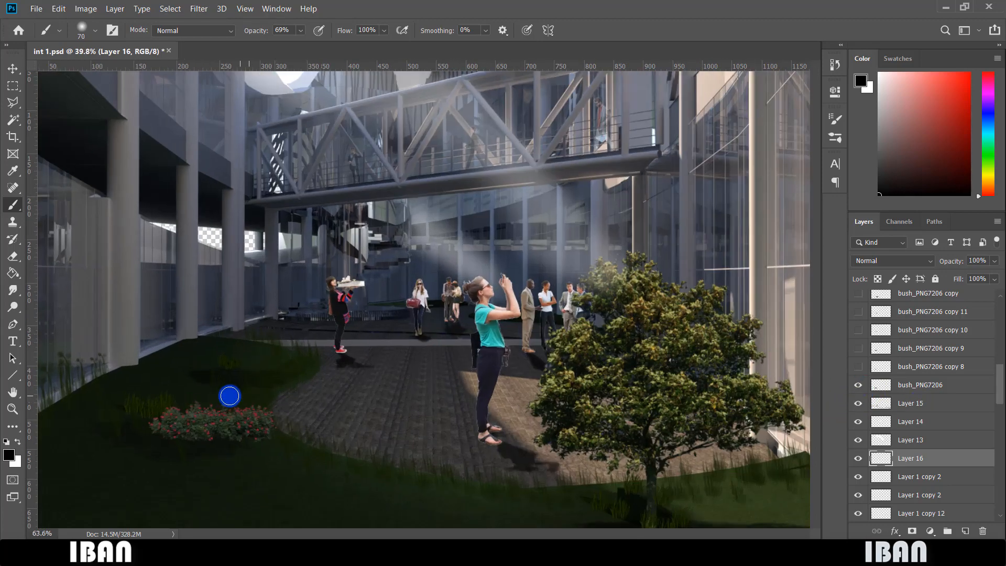
pyautogui.scroll(-4, 229, 396)
pyautogui.scroll(2, 871, 376)
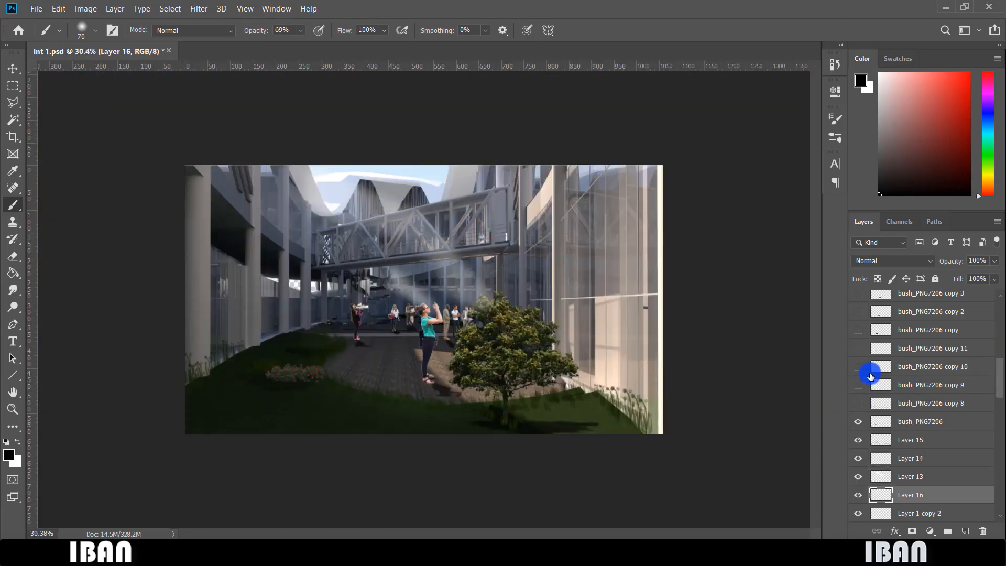
pyautogui.scroll(2, 469, 321)
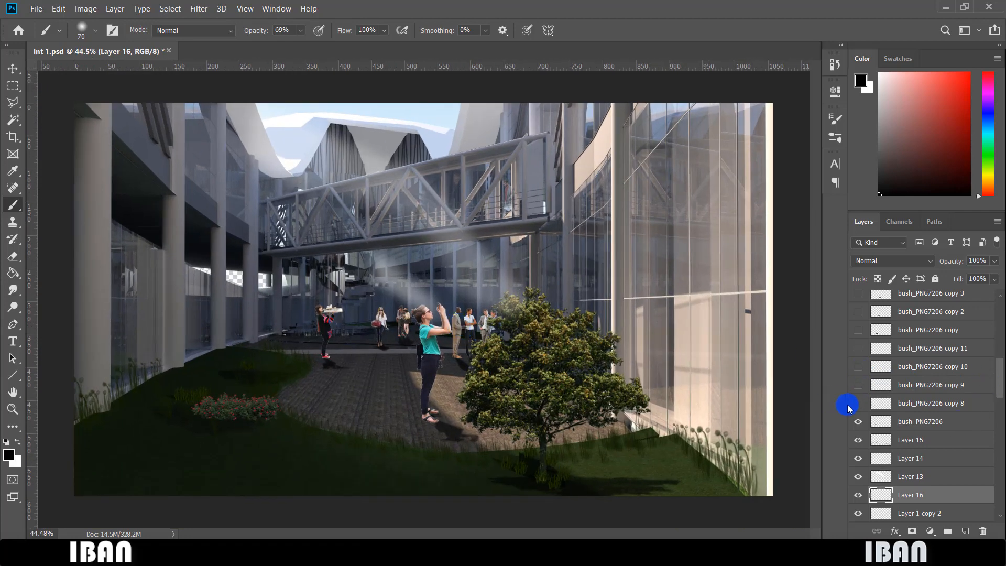
# Show bush_PNG7206 copy, copy 2 and copies 8 to 11 to extend the flower bed along the left paving edge.
pyautogui.click(856, 406)
pyautogui.click(862, 383)
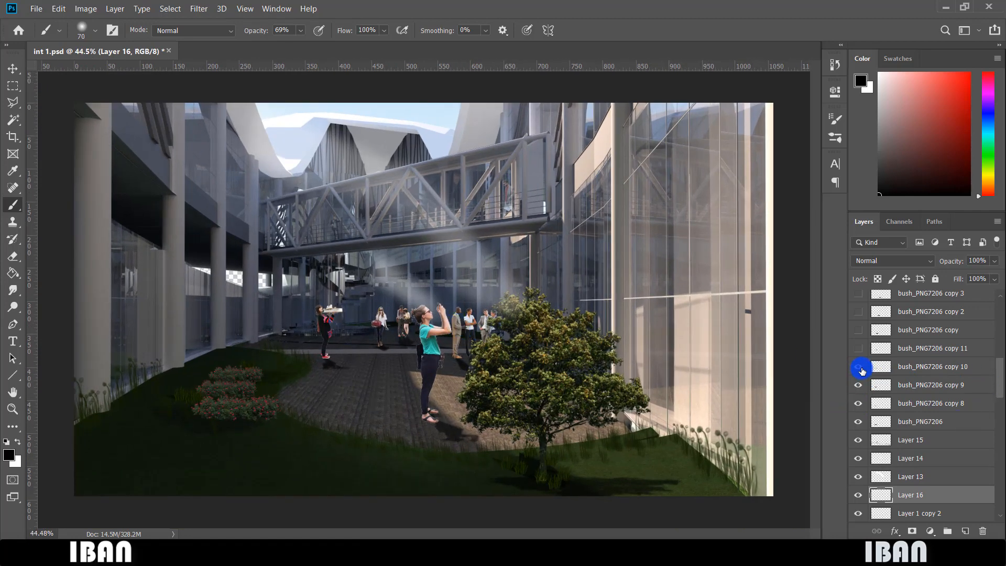
pyautogui.click(859, 349)
pyautogui.click(858, 332)
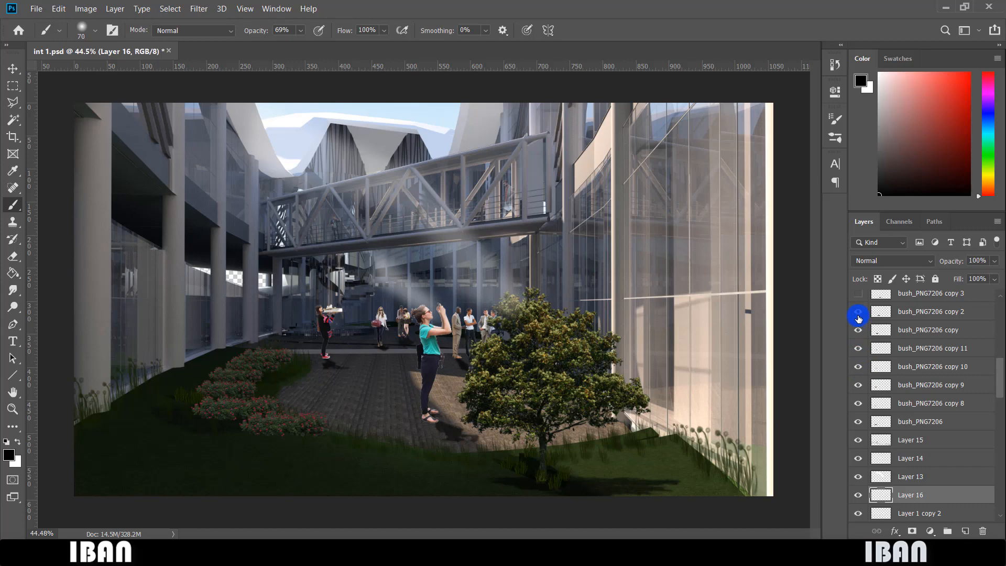
# Show bush_PNG7206 copies 3 to 7 to continue the flower bed along the lawn's edge toward the right facade.
pyautogui.scroll(2, 859, 318)
pyautogui.click(858, 404)
pyautogui.click(858, 385)
pyautogui.click(858, 367)
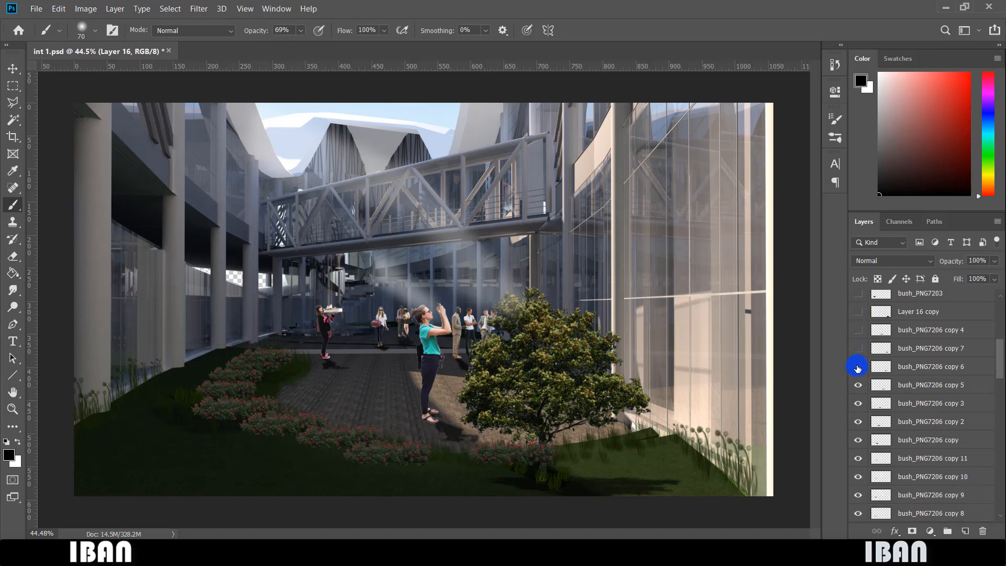
pyautogui.click(858, 349)
pyautogui.click(859, 330)
# Show Layer 16 copy and bush_PNG7203 to add green bushes in the right foreground and on the left lawn.
pyautogui.click(860, 314)
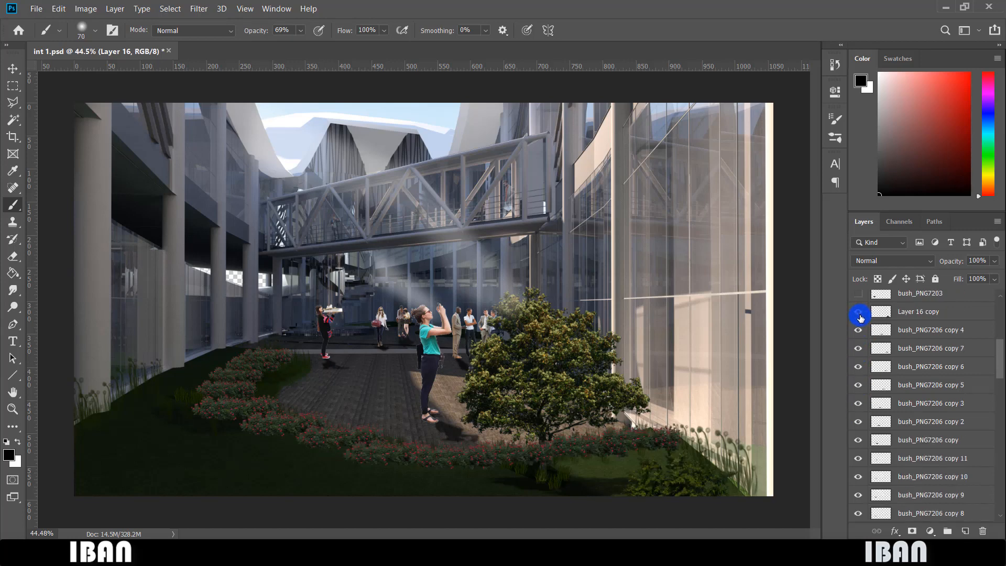
pyautogui.scroll(1, 859, 319)
pyautogui.click(859, 330)
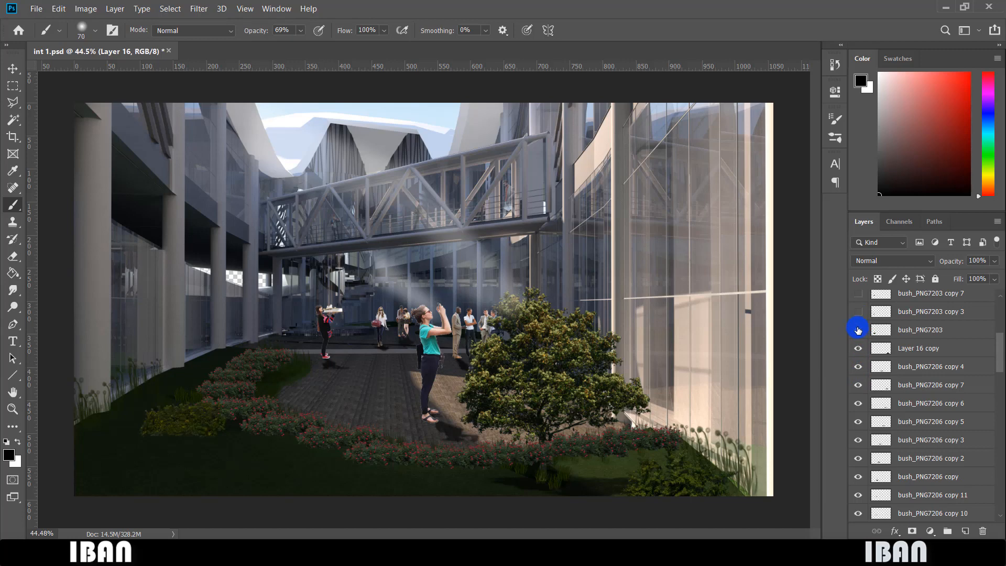
# Show bush_PNG7203 copy 3, copy 7 and copy 8 to add green bushes behind the flower bed on the left lawn.
pyautogui.scroll(1, 857, 328)
pyautogui.click(858, 349)
pyautogui.click(856, 331)
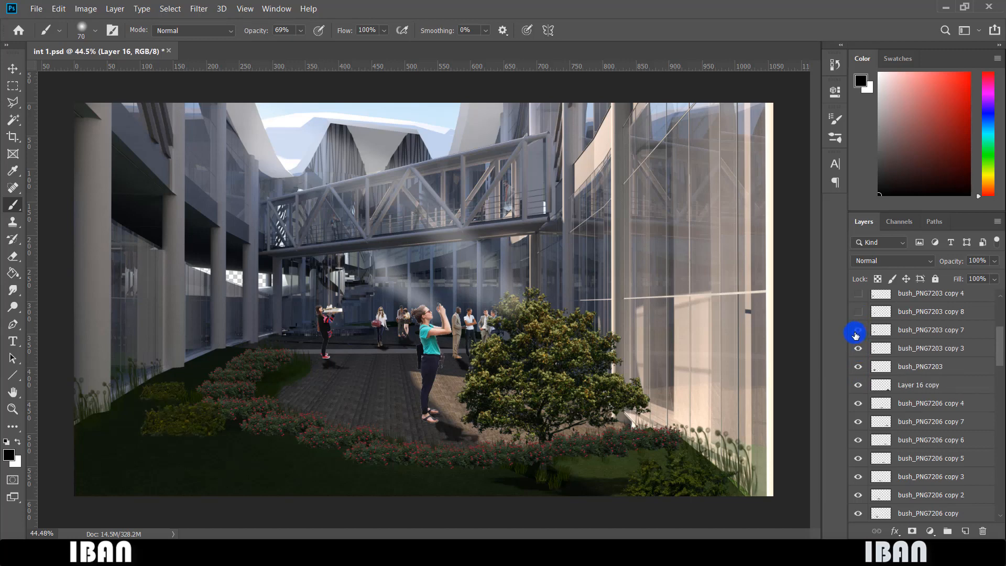
pyautogui.click(858, 331)
pyautogui.click(859, 316)
# Show bush_PNG7203 copies 4, 5 and 6, copy and copy 2 to fill the left lawn and foreground with green bushes.
pyautogui.scroll(2, 859, 366)
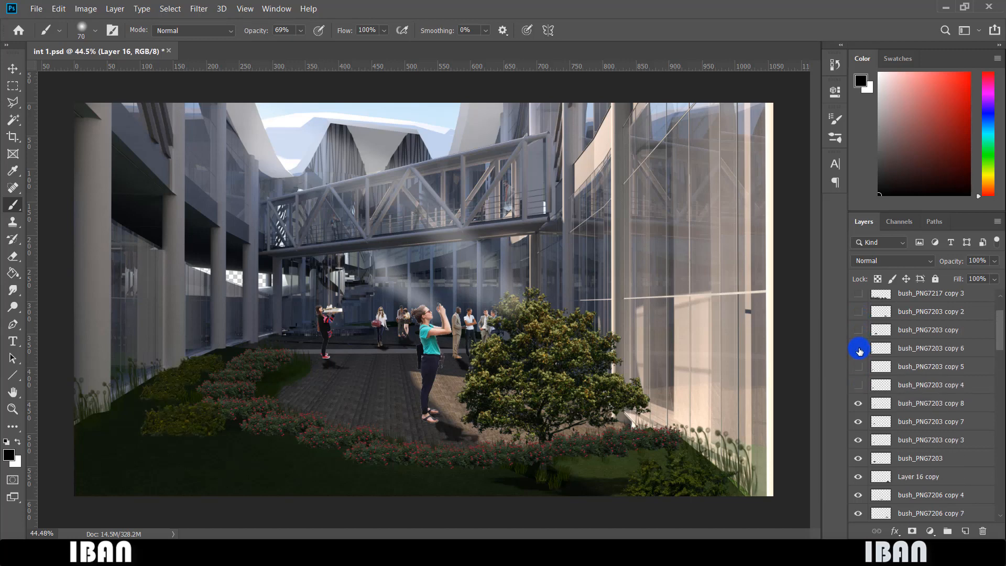
pyautogui.click(858, 384)
pyautogui.click(858, 367)
pyautogui.click(858, 348)
pyautogui.click(858, 327)
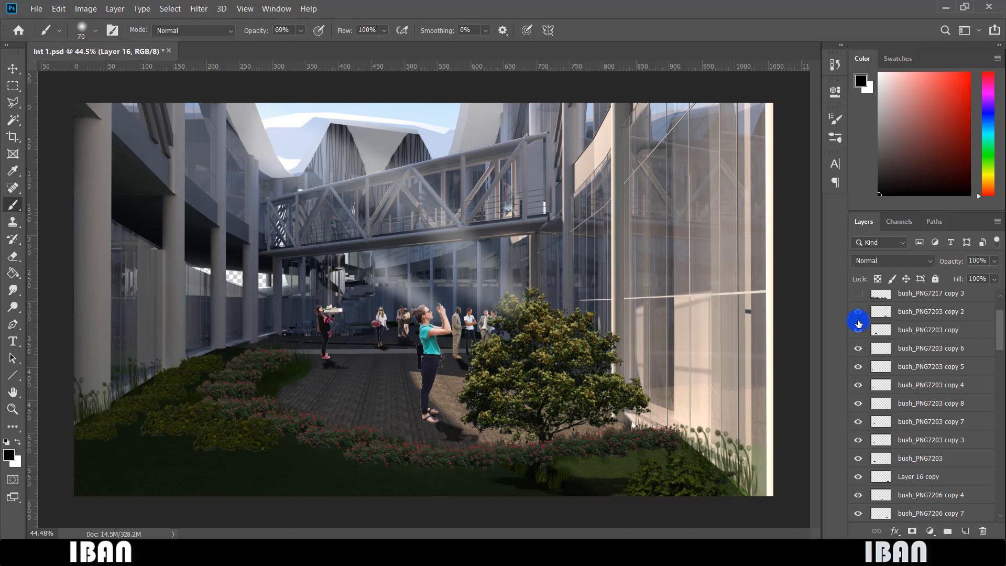
pyautogui.click(858, 312)
pyautogui.click(858, 294)
pyautogui.click(859, 295)
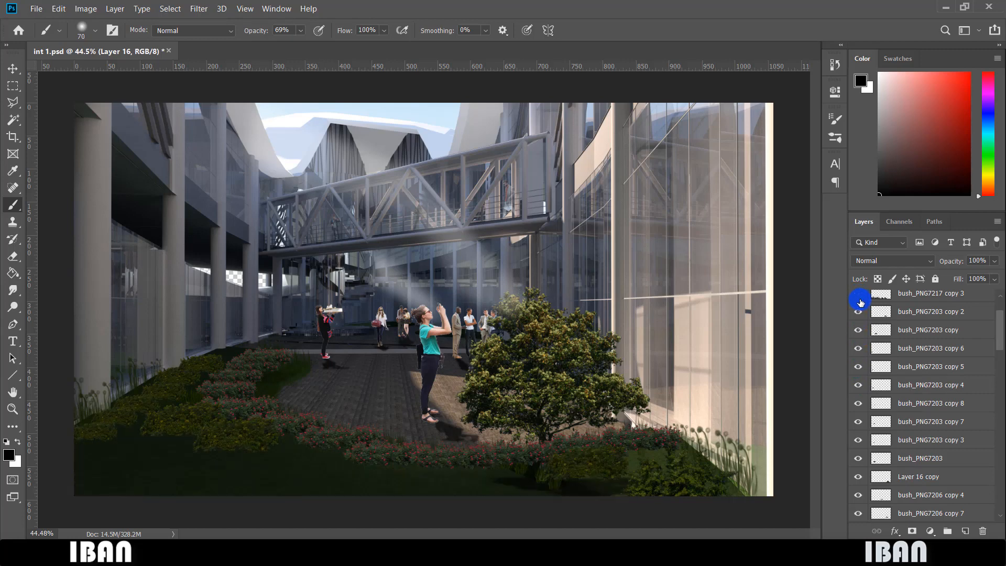
# Duplicate the flowering bush on the left several times across the paving to demonstrate spreading the plants.
pyautogui.press('v')
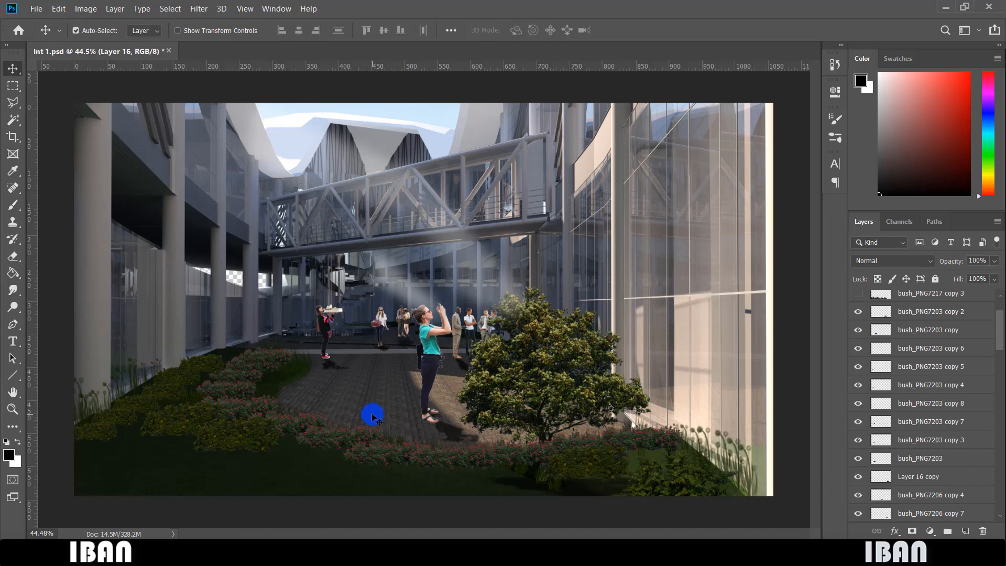
pyautogui.scroll(2, 145, 447)
pyautogui.scroll(2, 262, 409)
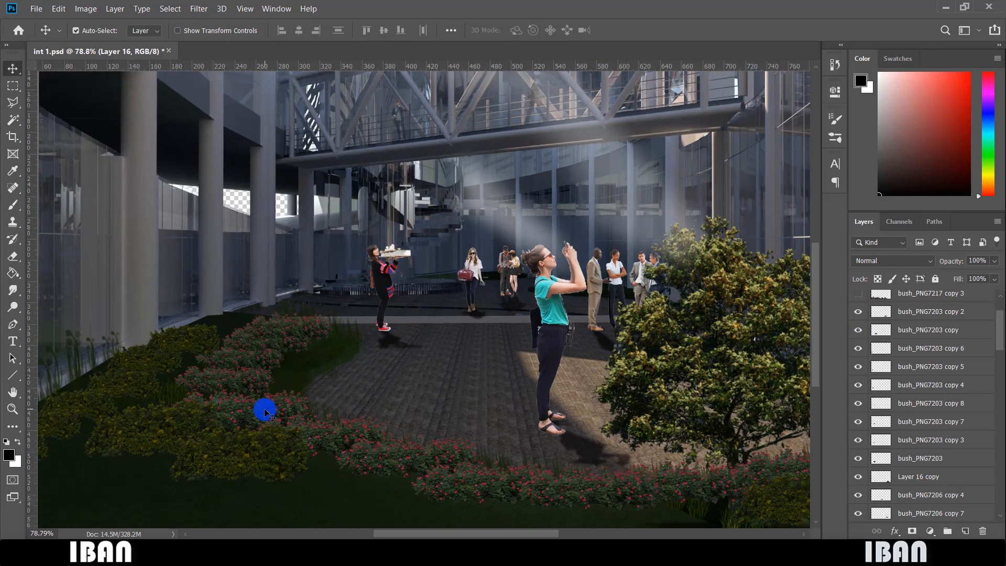
pyautogui.moveTo(254, 411); pyautogui.dragTo(434, 285)
pyautogui.scroll(-3, 164, 351)
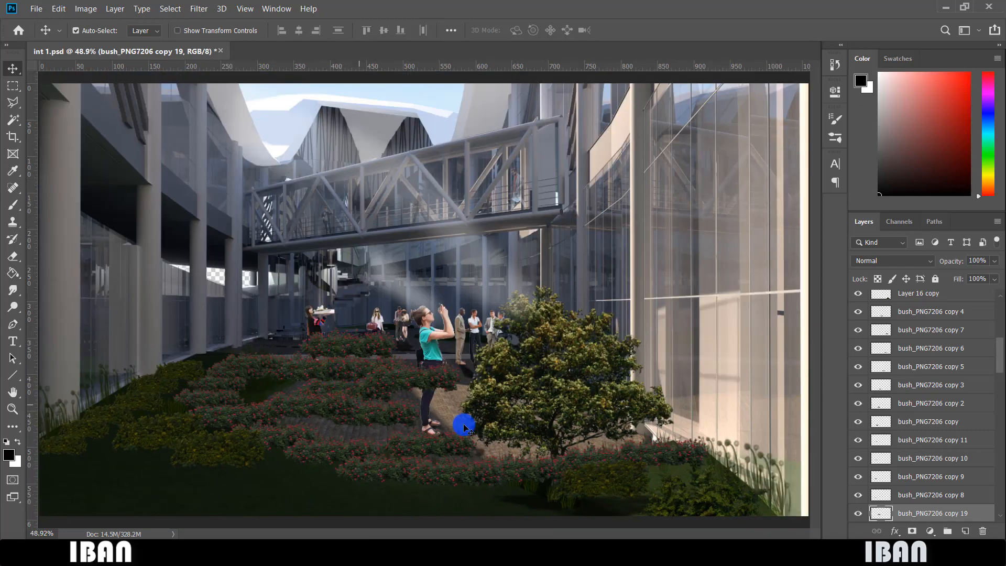
# Undo the duplicated flowering bushes on the paving.
pyautogui.hotkey('ctrl', 'z')
pyautogui.hotkey('ctrl', 'z')
pyautogui.hotkey('ctrl', 'z')
pyautogui.hotkey('ctrl', 'z')
pyautogui.hotkey('ctrl', 'z')
pyautogui.hotkey('ctrl', 'z')
pyautogui.hotkey('ctrl', 'z')
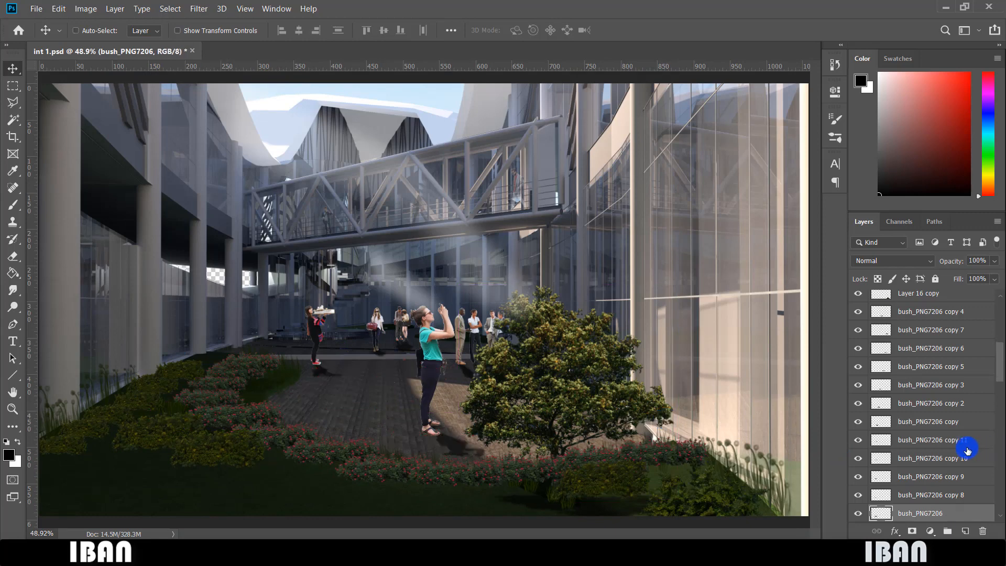
# Show bush_PNG7217 copy 3 to cover the foreground lawn with dense hedge planting.
pyautogui.scroll(5, 892, 449)
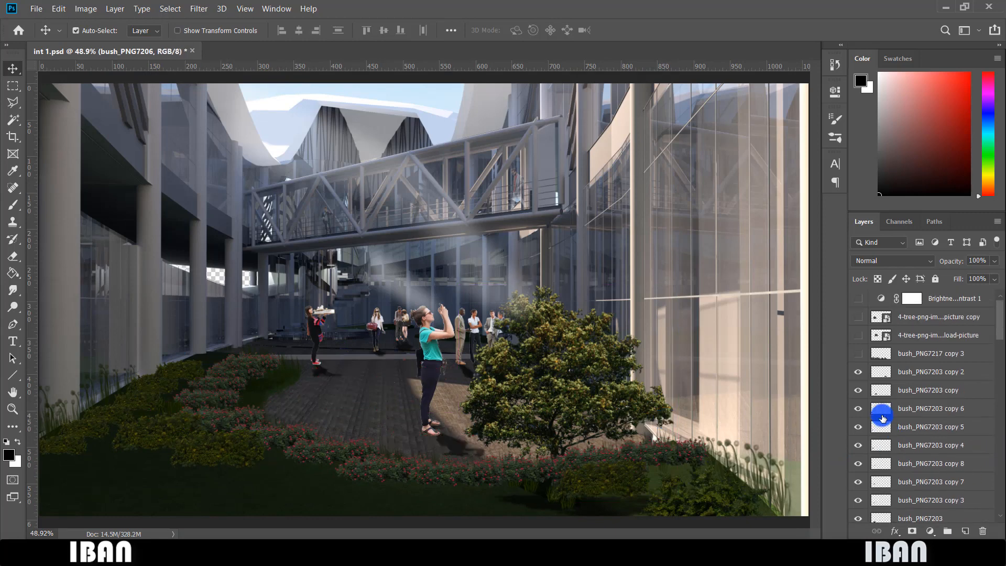
pyautogui.click(858, 372)
pyautogui.click(858, 371)
pyautogui.click(859, 353)
pyautogui.scroll(-1, 519, 352)
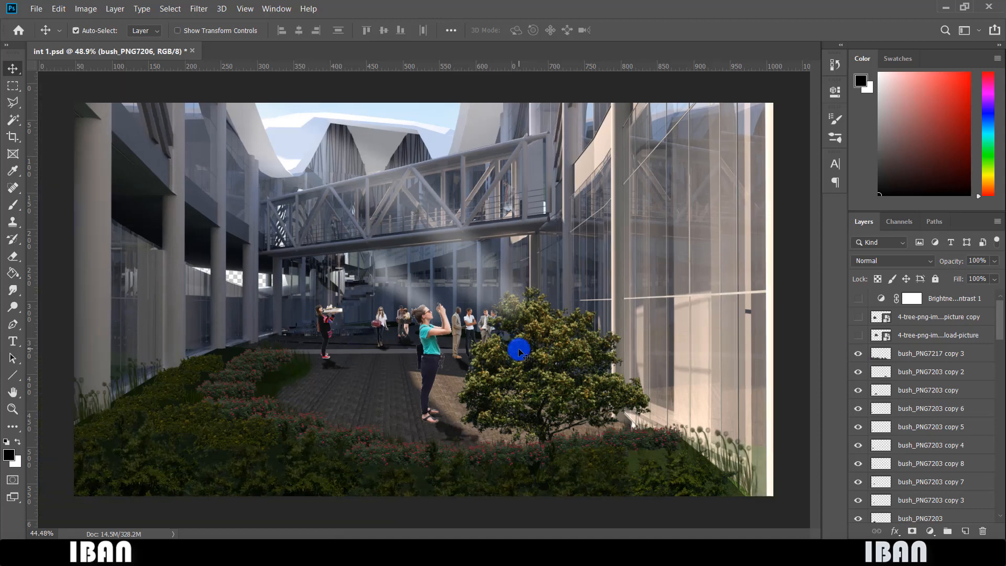
pyautogui.scroll(-2, 208, 444)
pyautogui.scroll(3, 177, 469)
pyautogui.scroll(1, 330, 386)
pyautogui.scroll(-3, 330, 386)
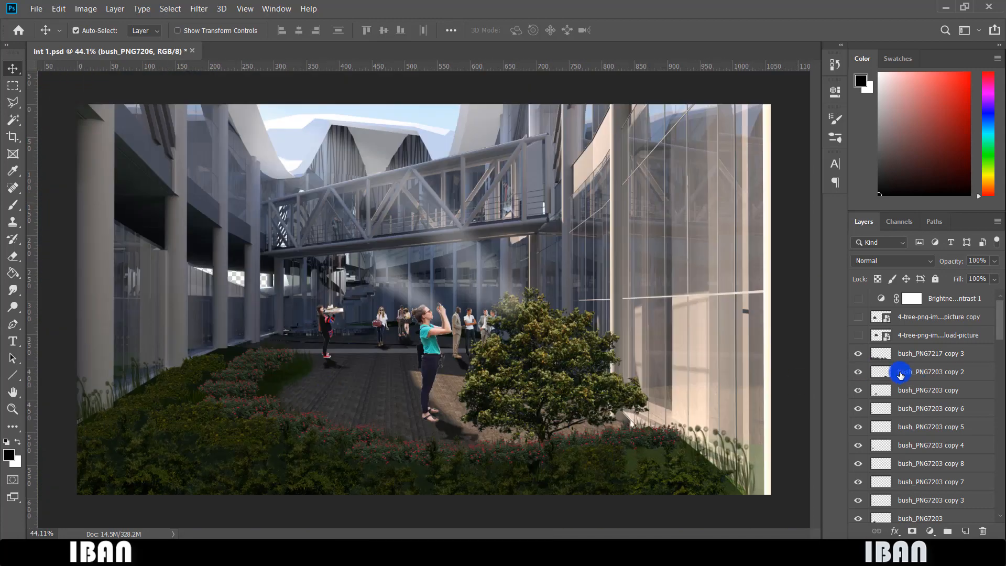
# Show both 4-tree-png layers, the original and its copy, to add trees beside the left columns.
pyautogui.click(858, 334)
pyautogui.click(858, 335)
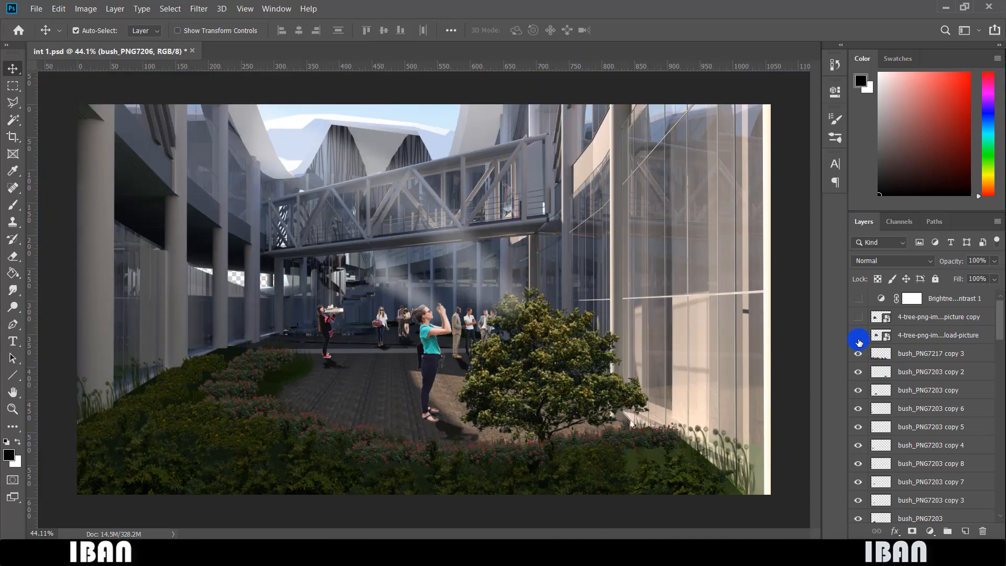
pyautogui.click(858, 335)
pyautogui.click(857, 317)
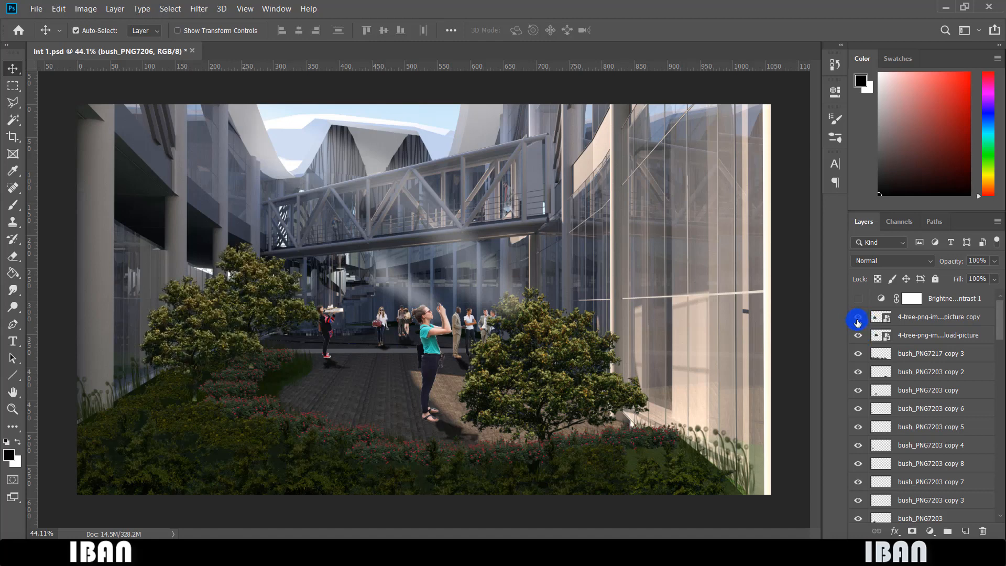
pyautogui.click(857, 318)
pyautogui.click(857, 318)
# Toggle the Brightness/Contrast 1 adjustment layer to compare before and after, and leave it shown.
pyautogui.click(858, 301)
pyautogui.click(858, 302)
pyautogui.click(857, 302)
pyautogui.click(857, 302)
pyautogui.click(858, 303)
pyautogui.click(857, 303)
pyautogui.click(858, 303)
pyautogui.click(857, 303)
pyautogui.click(858, 302)
# Set the Contrast of the Brightness/Contrast 1 adjustment layer to 26.
pyautogui.click(930, 530)
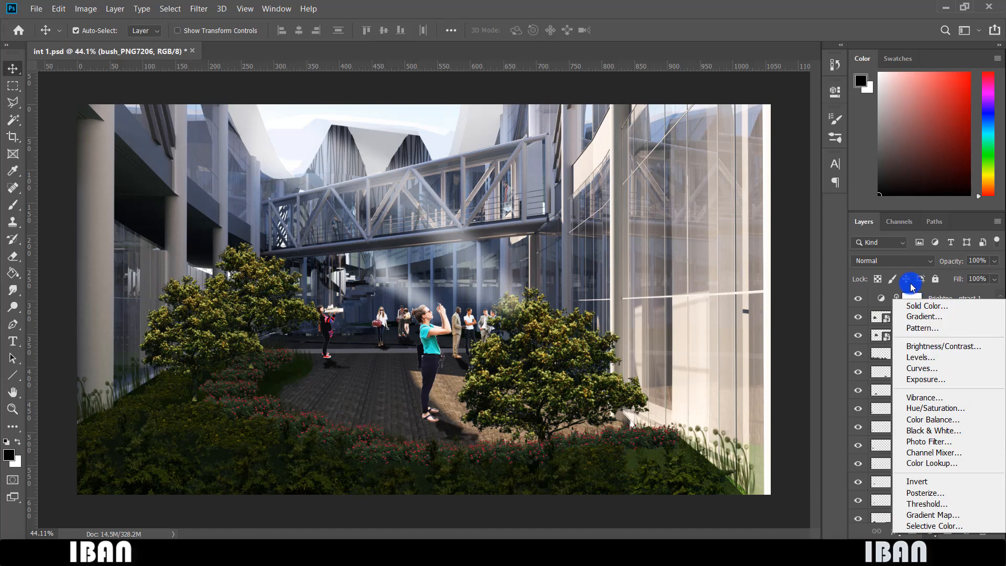
pyautogui.click(852, 295)
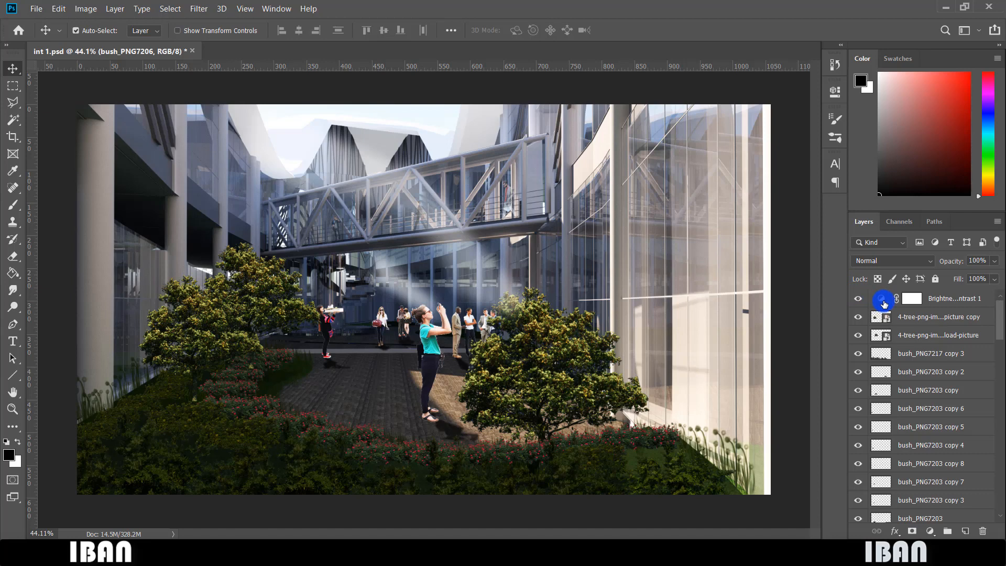
pyautogui.doubleClick(883, 300)
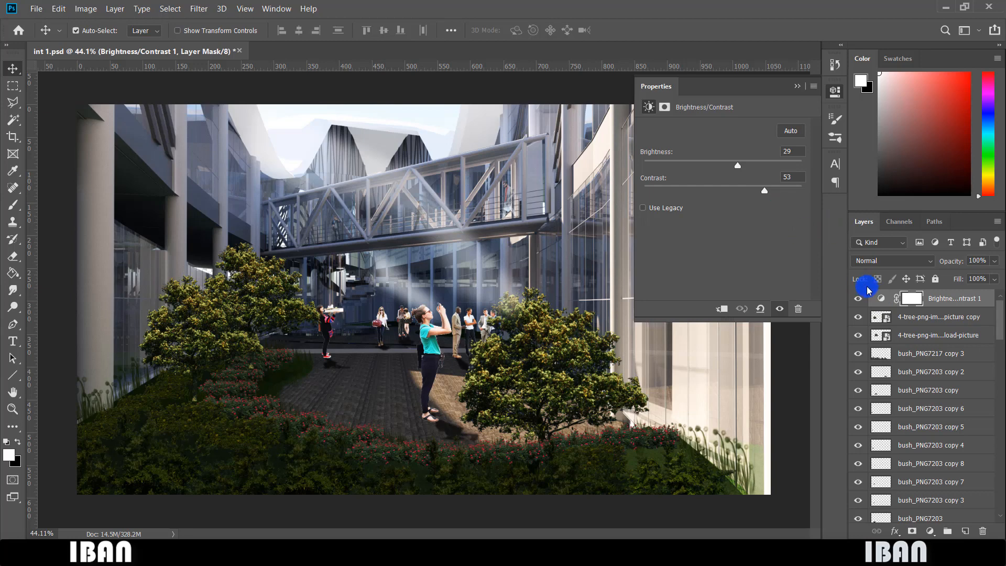
pyautogui.moveTo(765, 191); pyautogui.dragTo(744, 195)
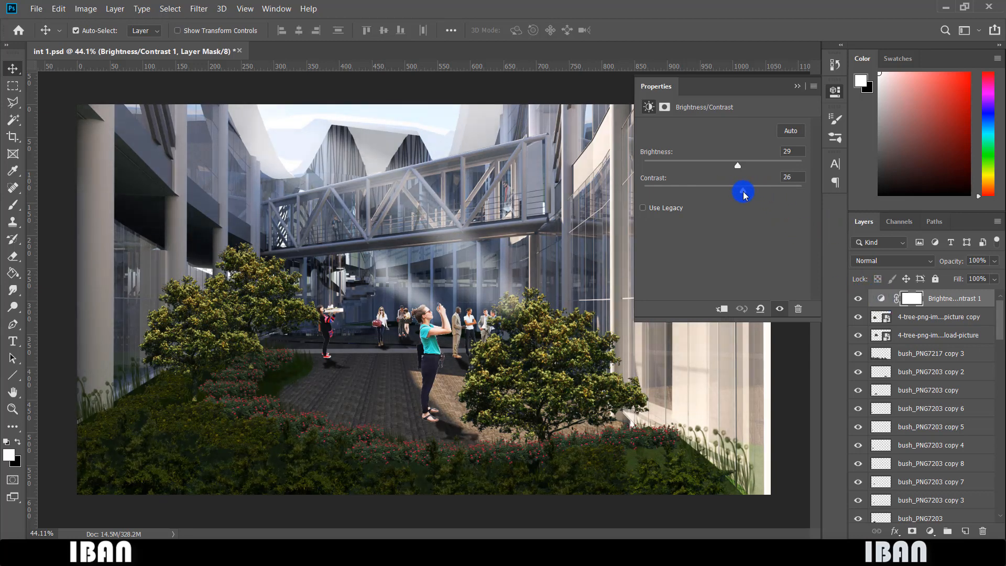
pyautogui.click(797, 88)
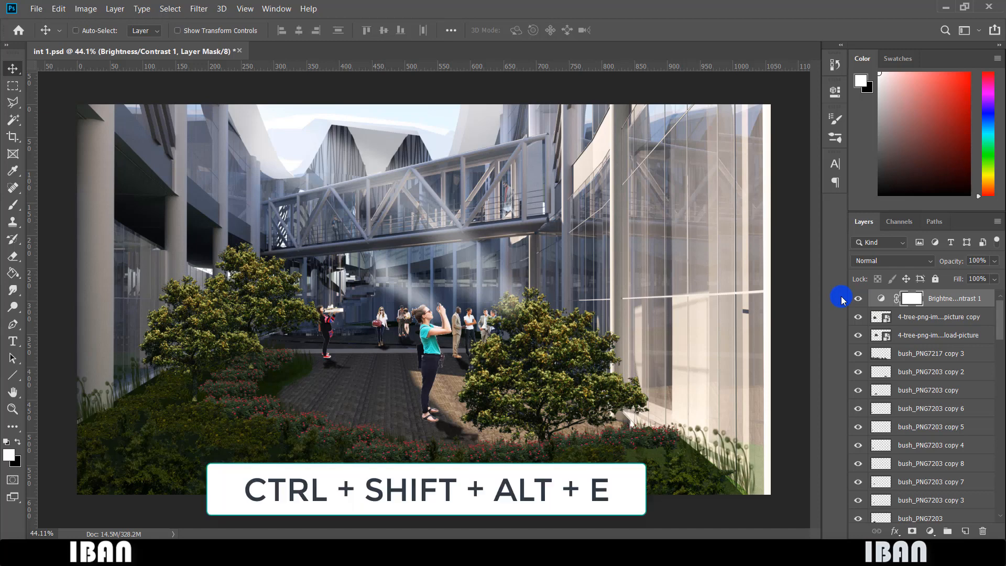
# Stamp all visible layers into a new merged layer on top and open it in the Camera Raw Filter.
pyautogui.hotkey('ctrl', 'shift', 'alt', 'e')
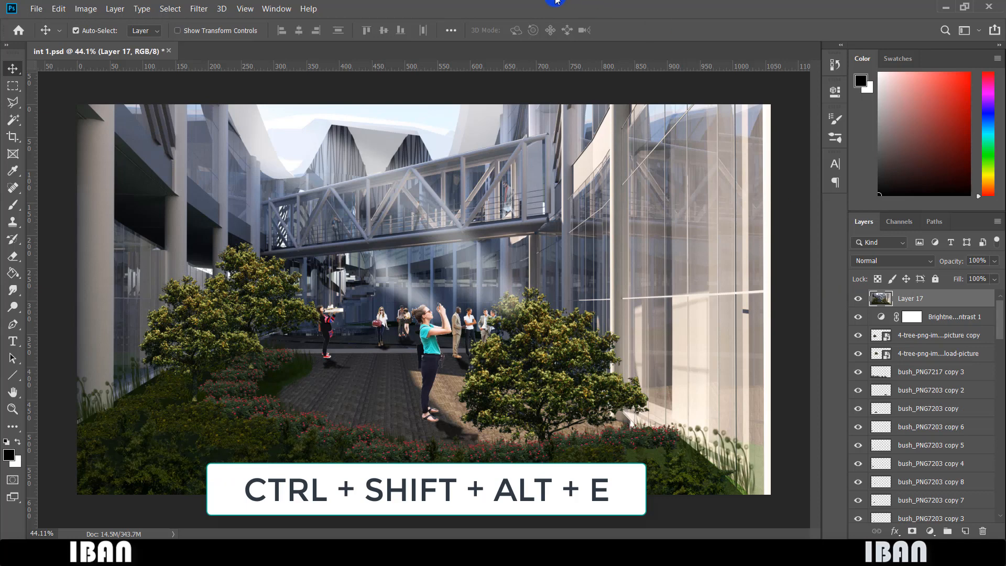
pyautogui.click(197, 9)
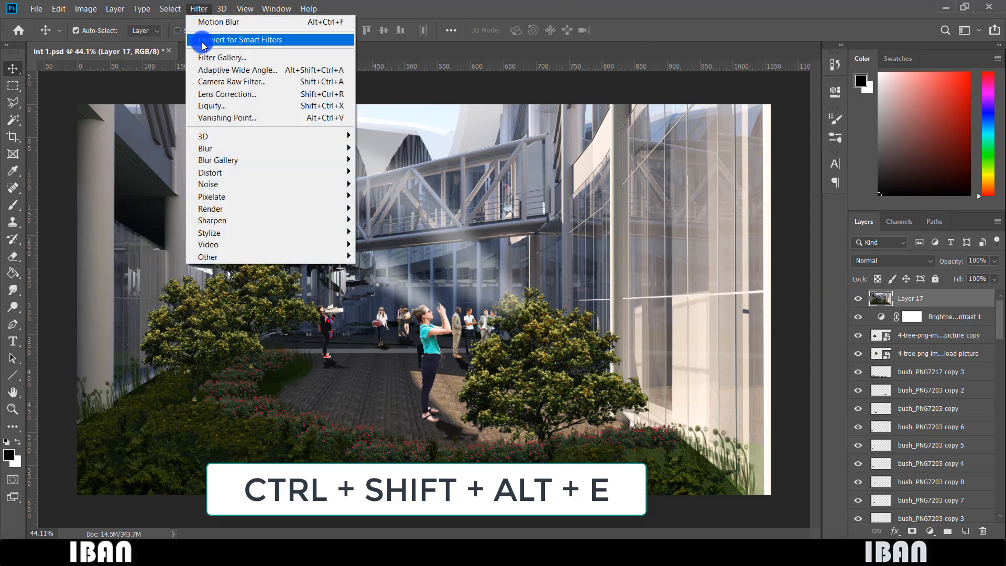
pyautogui.click(209, 81)
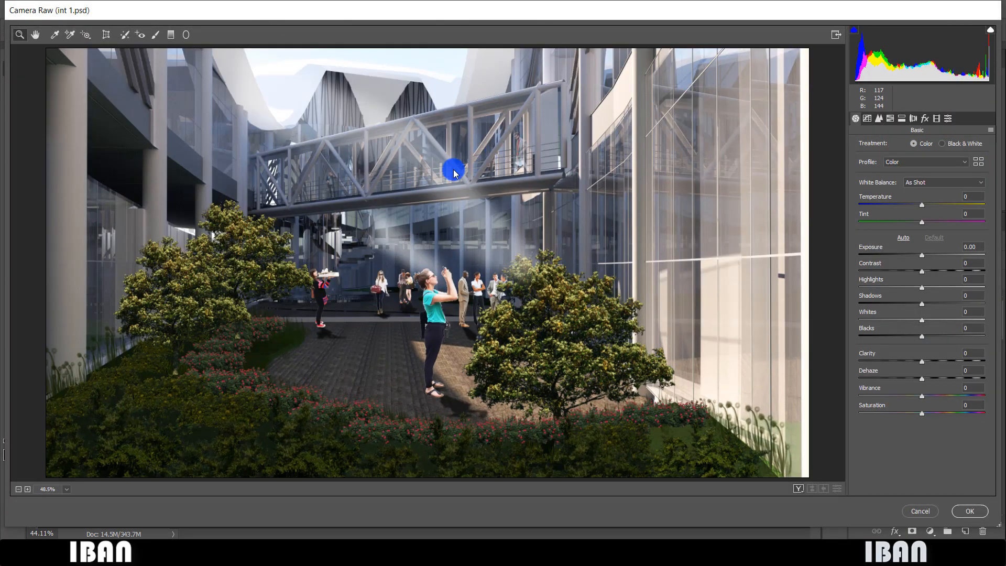
pyautogui.moveTo(413, 185)
pyautogui.mouseDown()
pyautogui.moveTo(932, 11)
pyautogui.moveTo(961, 16)
pyautogui.moveTo(981, 50)
pyautogui.moveTo(993, 24)
pyautogui.mouseUp()
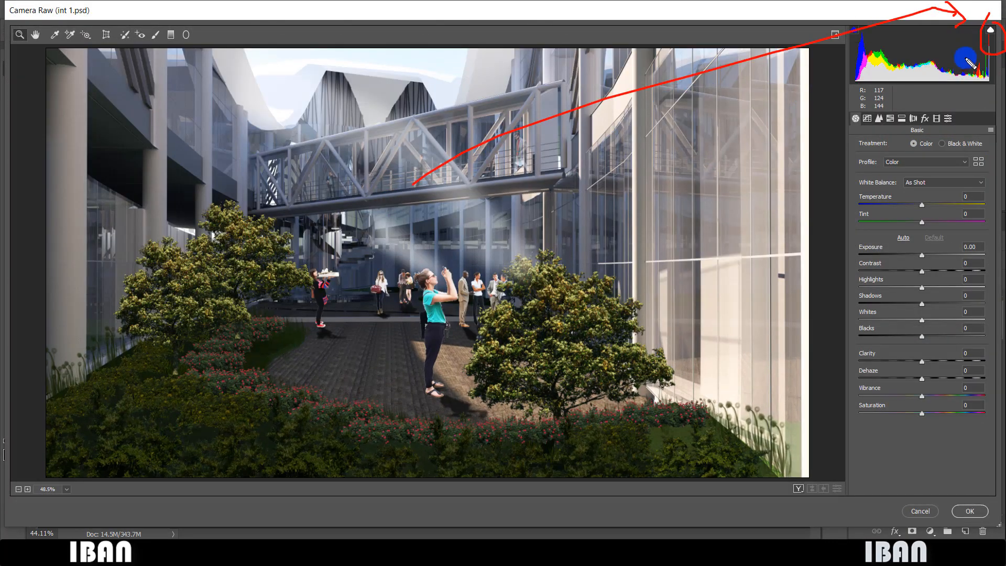
pyautogui.moveTo(621, 137); pyautogui.dragTo(960, 35)
pyautogui.moveTo(669, 255); pyautogui.dragTo(935, 83)
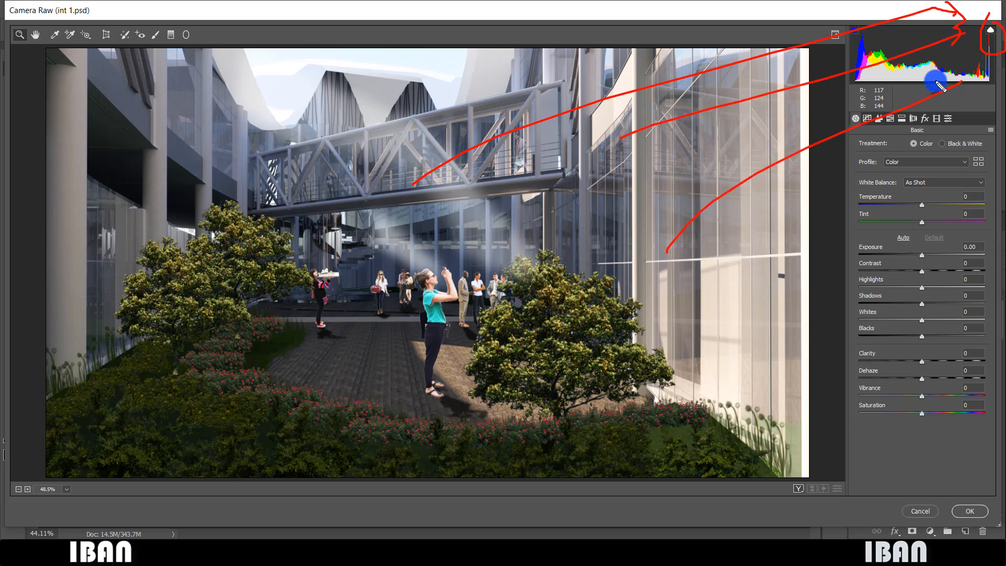
pyautogui.moveTo(969, 198)
pyautogui.mouseDown()
pyautogui.moveTo(975, 50)
pyautogui.moveTo(984, 74)
pyautogui.mouseUp()
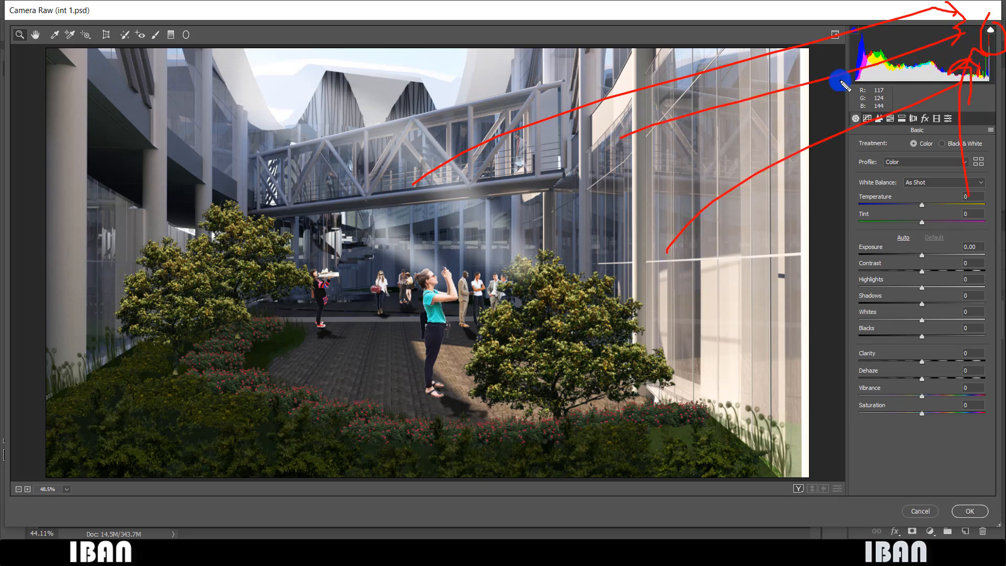
pyautogui.press('Escape')
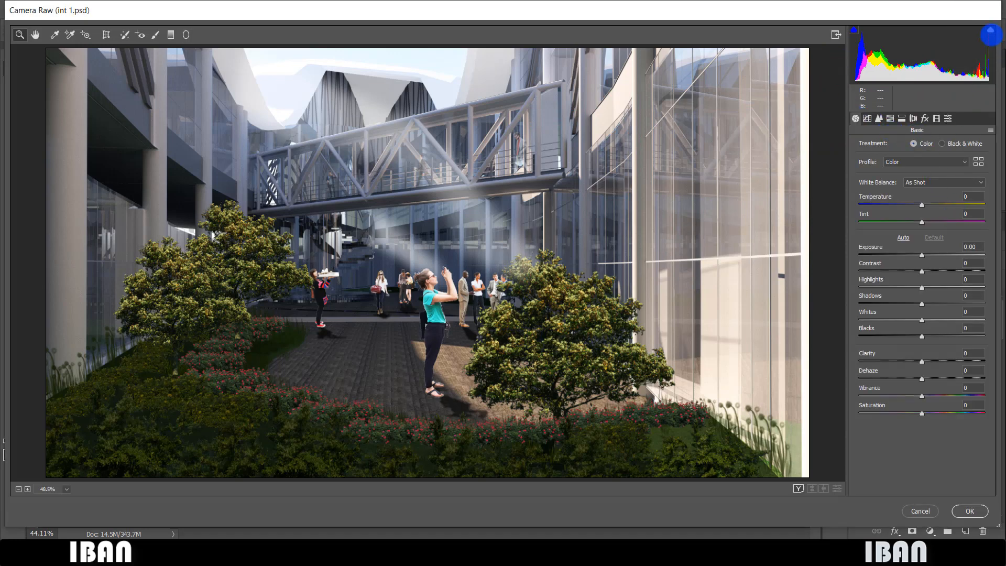
# Turn on the highlight clipping warning, test extreme exposure, and set Exposure to +0.15 and Highlights to -14.
pyautogui.click(990, 33)
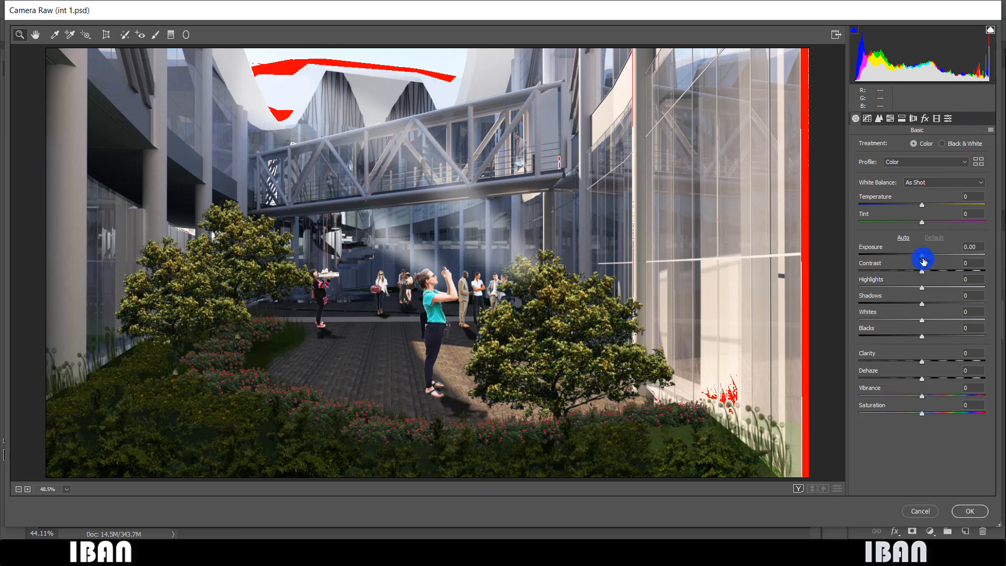
pyautogui.moveTo(922, 258); pyautogui.dragTo(998, 257)
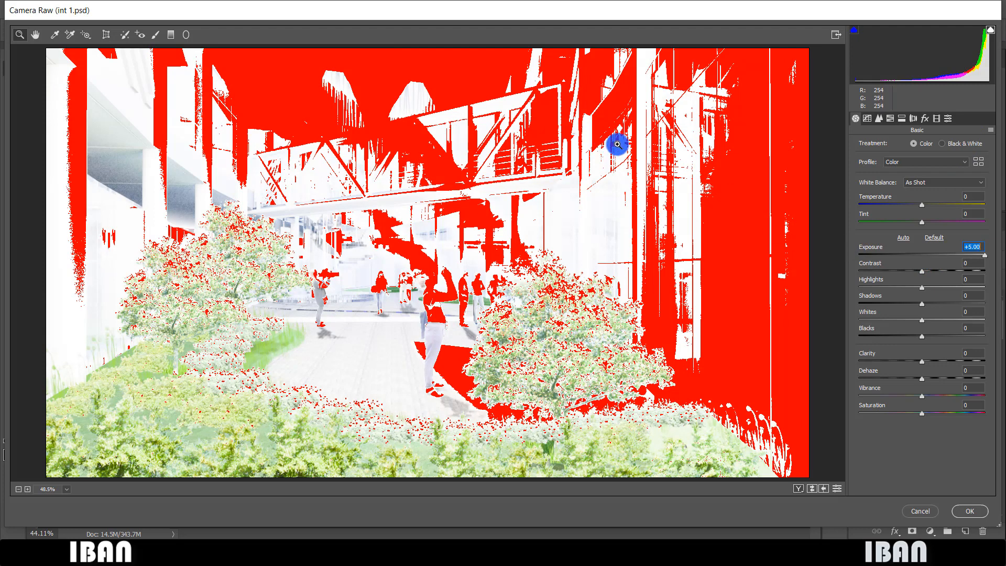
pyautogui.click(924, 256)
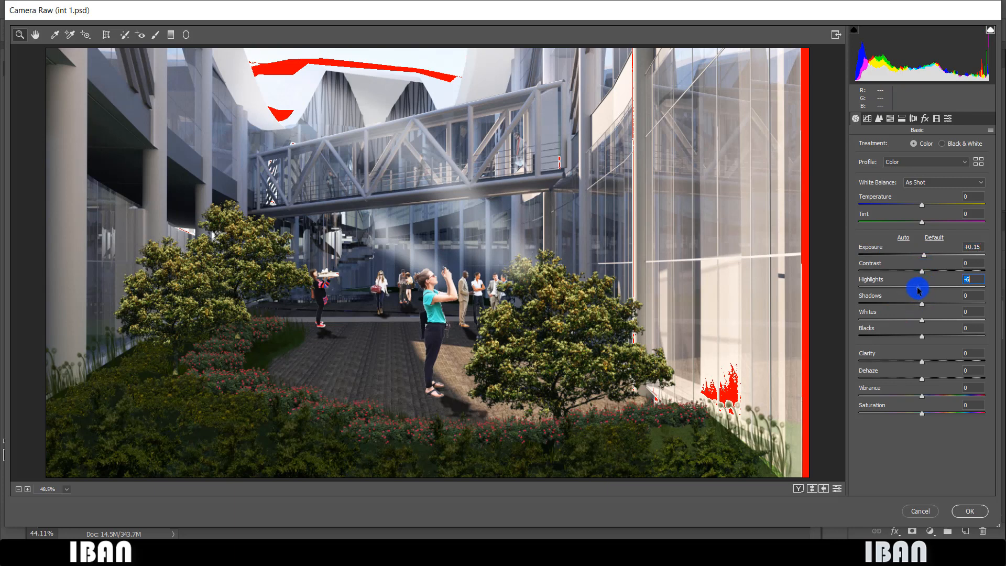
pyautogui.moveTo(918, 289); pyautogui.dragTo(915, 288)
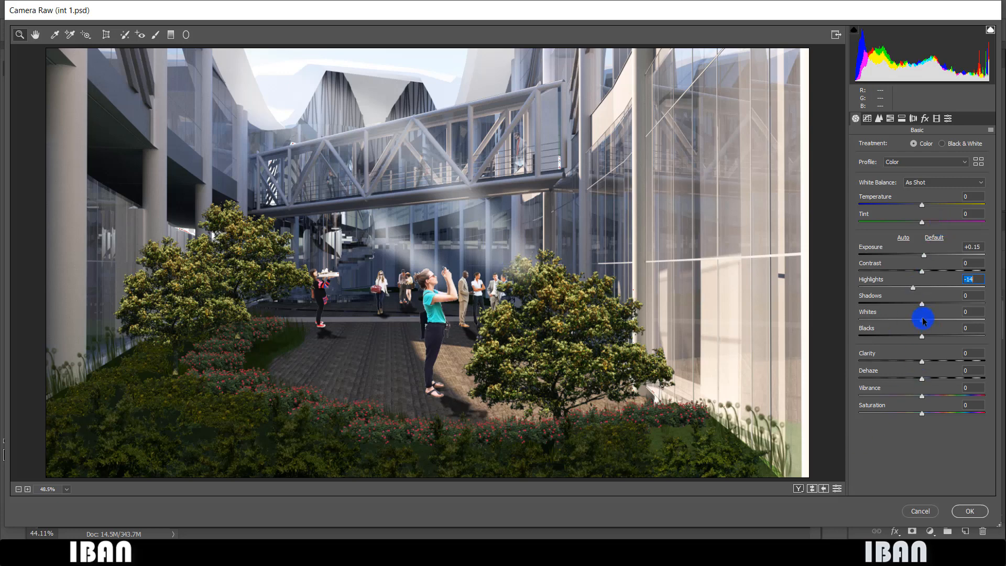
# Set Clarity and Dehaze to +17, Vibrance to -5, Saturation to -21 and Shadows to -6, and apply the Camera Raw filter.
pyautogui.moveTo(921, 361); pyautogui.dragTo(909, 407)
pyautogui.moveTo(922, 304)
pyautogui.mouseDown()
pyautogui.moveTo(970, 303)
pyautogui.moveTo(918, 306)
pyautogui.mouseUp()
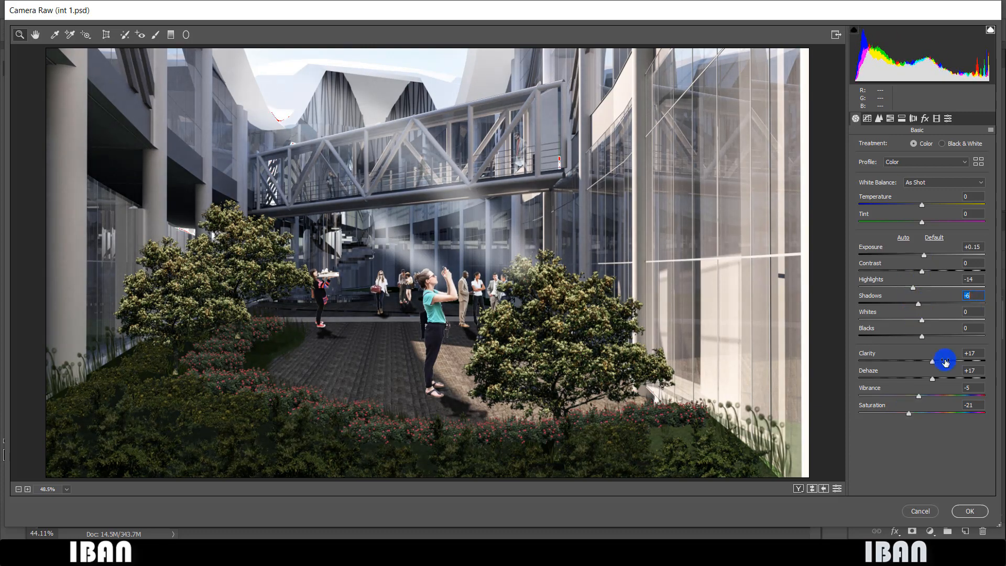
pyautogui.click(964, 509)
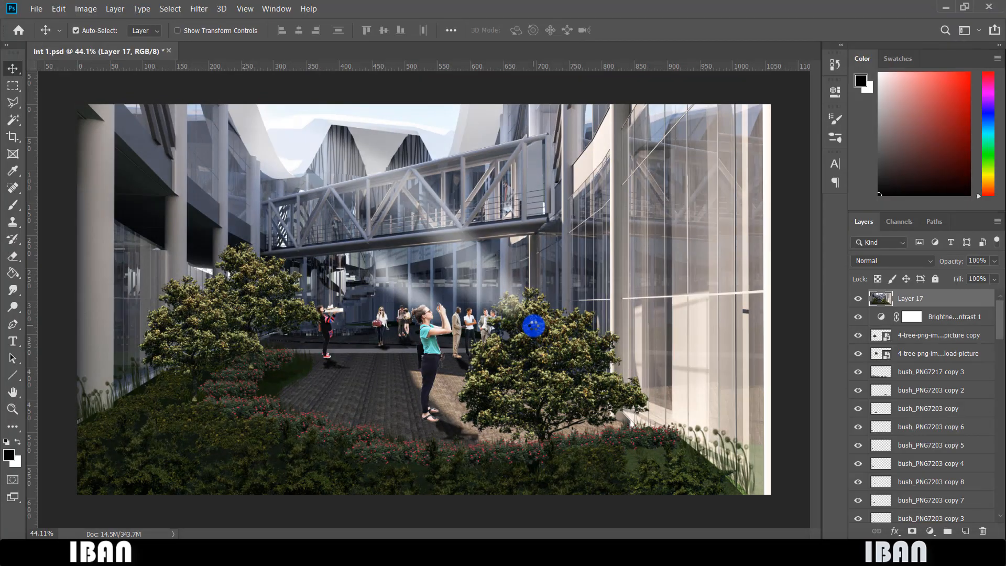